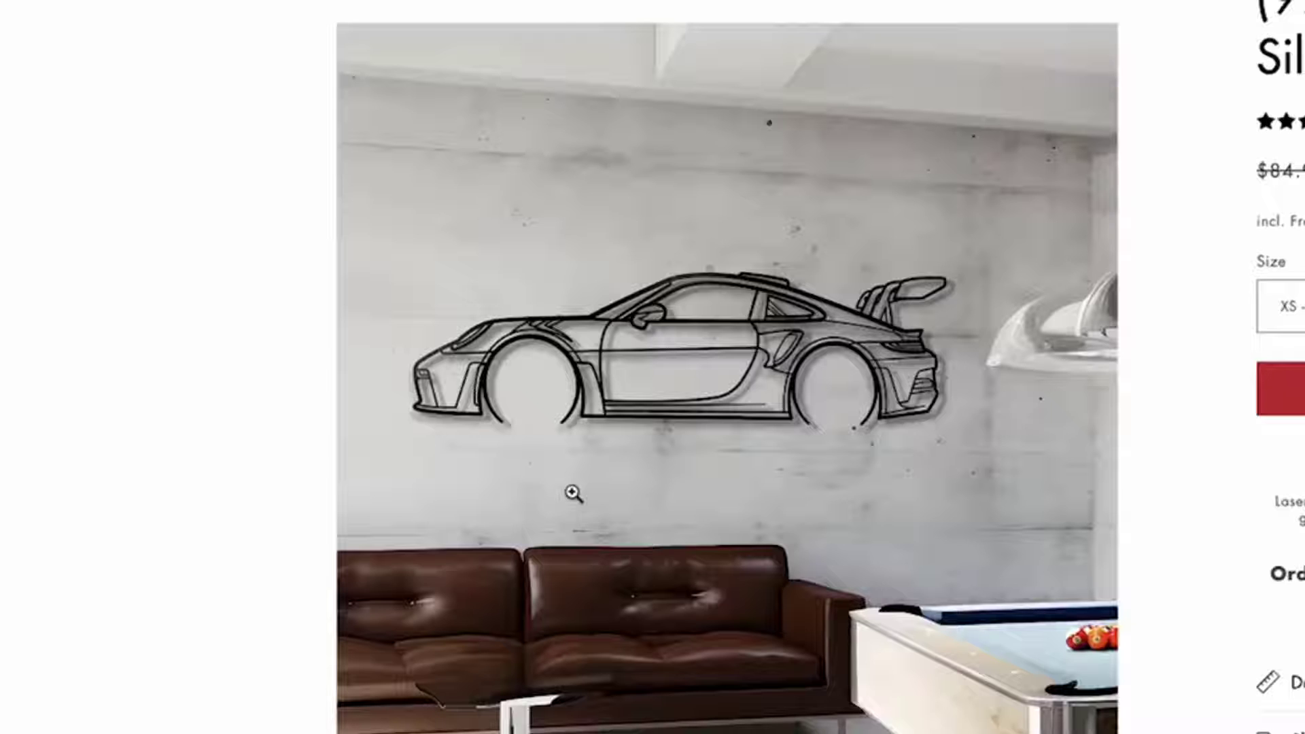
Scroll the product page to view the other room photos of the car-silhouette wall art
{"action": "scroll", "coordinate": [573, 494], "scroll_direction": "up", "scroll_amount": 2}
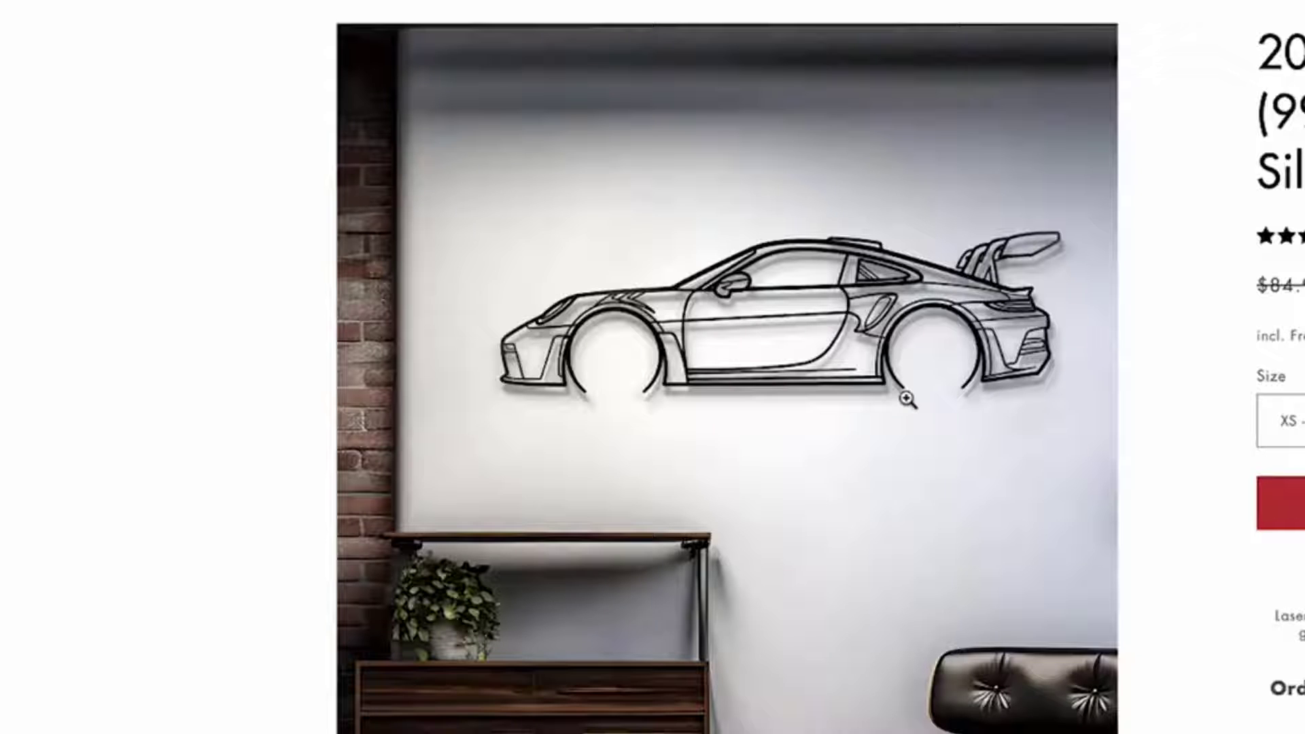
{"action": "scroll", "coordinate": [927, 658], "scroll_direction": "down", "scroll_amount": 3}
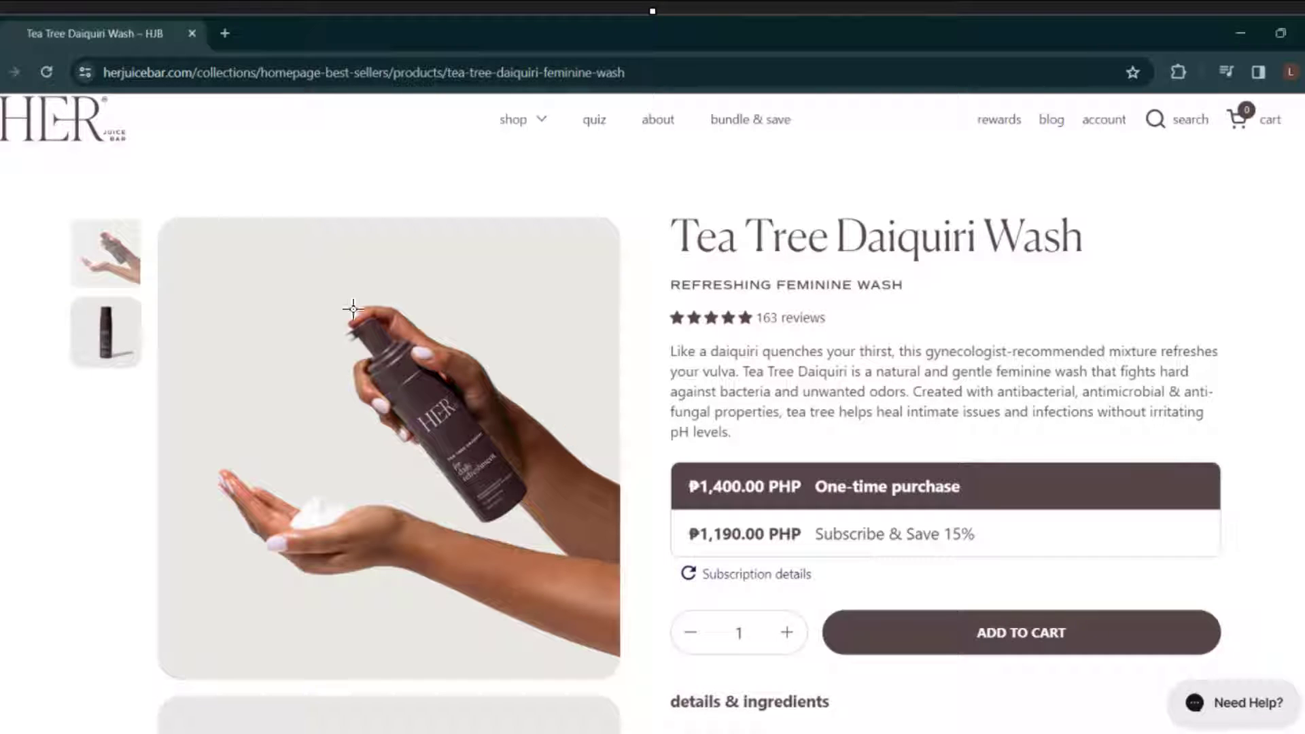
Snip a rectangle around the Tea Tree Daiquiri Wash bottle image on its product page
{"action": "left_click_drag", "start_coordinate": [158, 219], "coordinate": [618, 670]}
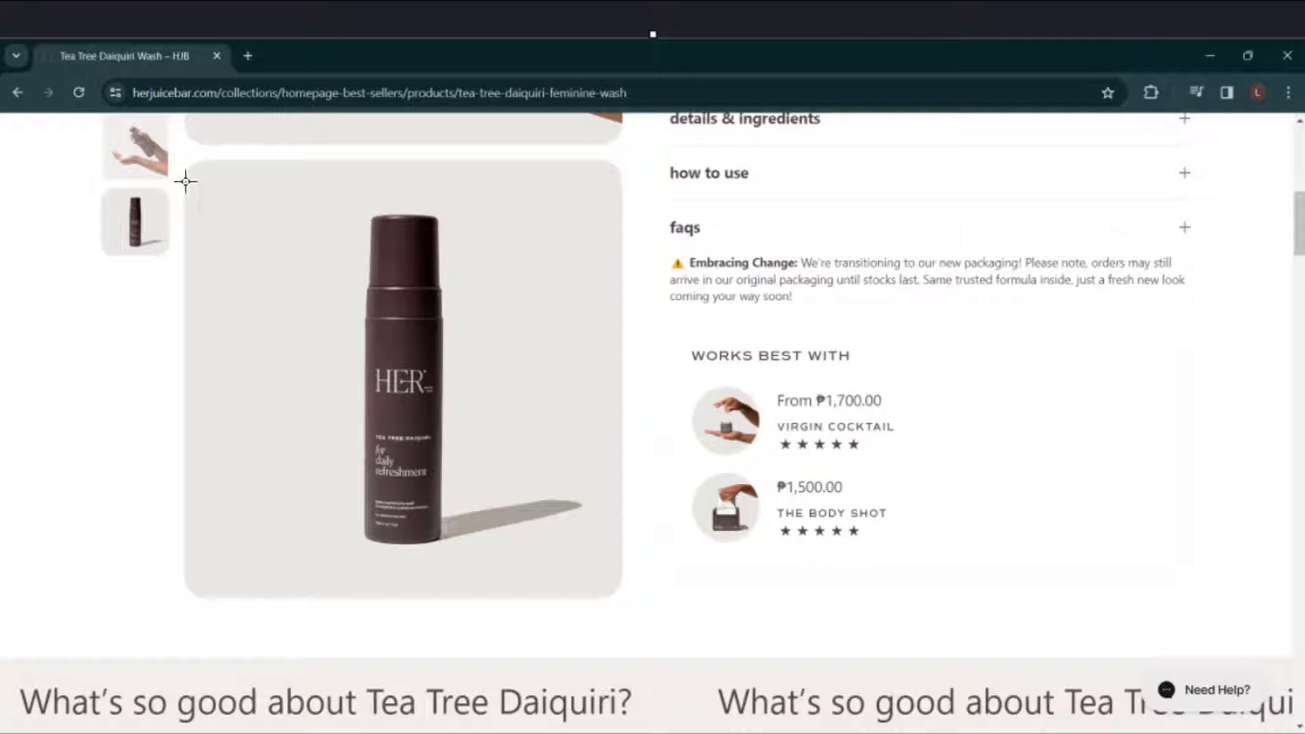
{"action": "left_click_drag", "start_coordinate": [189, 164], "coordinate": [620, 591]}
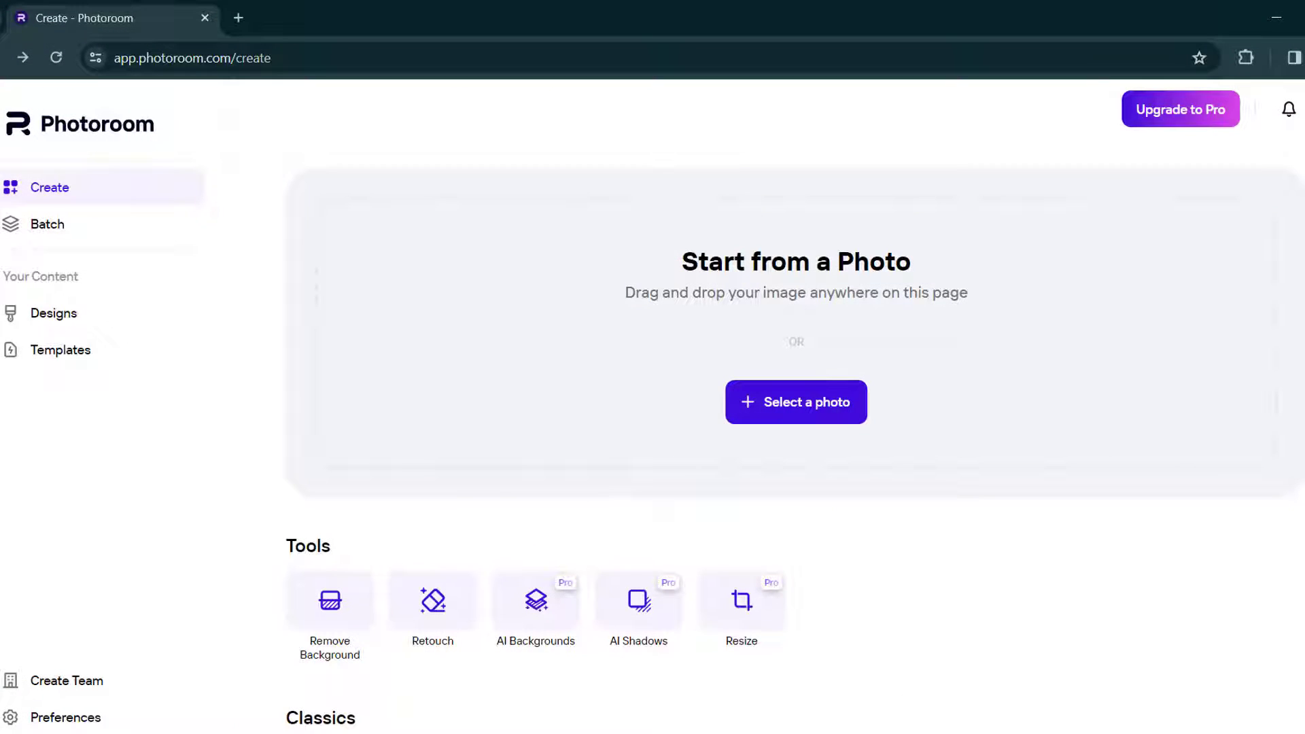
Paste the captured bottle screenshot into a new Photoroom design
{"action": "key", "text": "ctrl+v"}
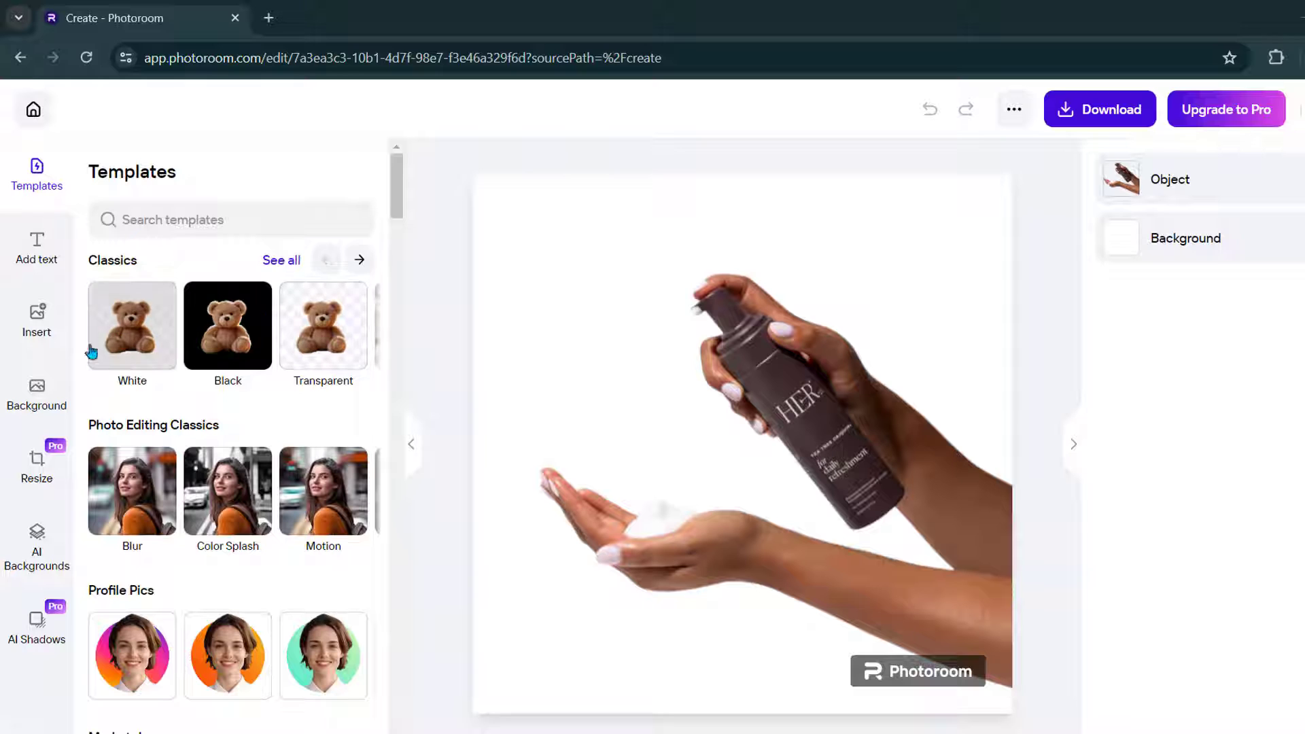
{"action": "scroll", "coordinate": [302, 459], "scroll_direction": "down", "scroll_amount": 1}
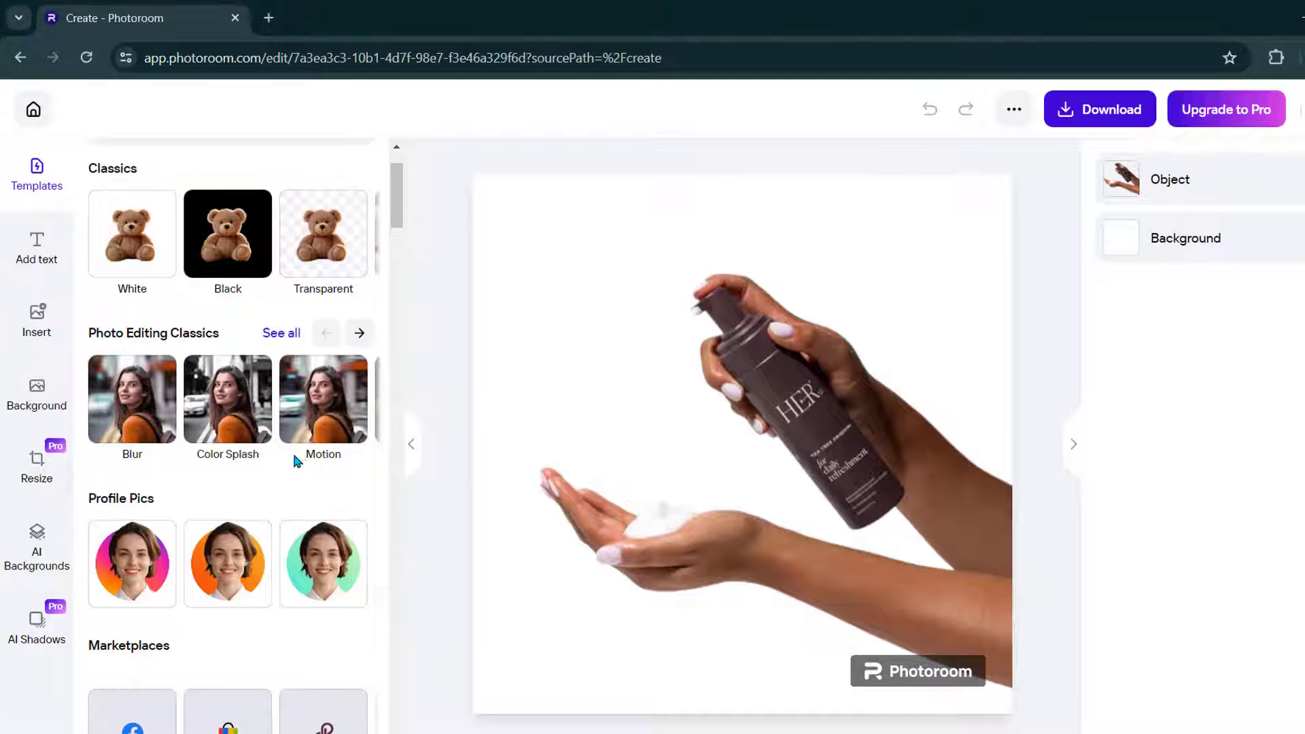
{"action": "scroll", "coordinate": [304, 466], "scroll_direction": "down", "scroll_amount": 1}
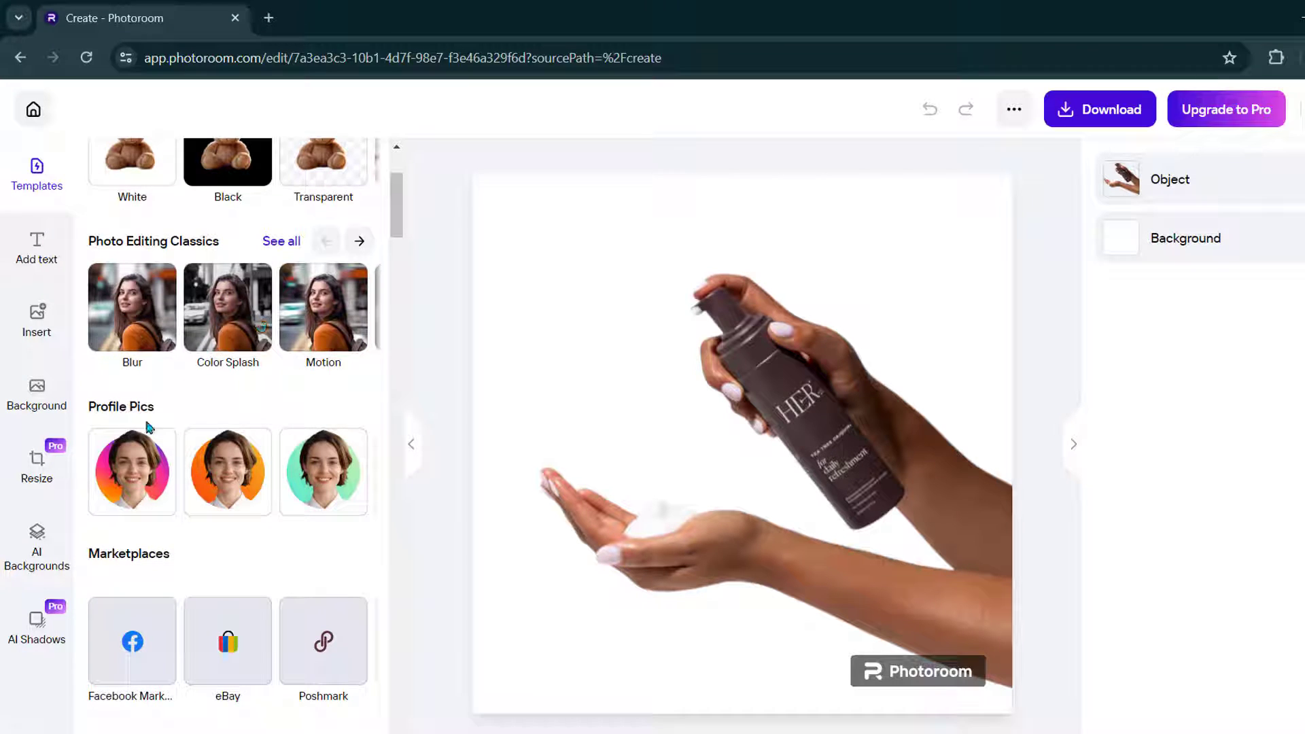
{"action": "scroll", "coordinate": [320, 381], "scroll_direction": "down", "scroll_amount": 4}
{"action": "scroll", "coordinate": [320, 380], "scroll_direction": "down", "scroll_amount": 1}
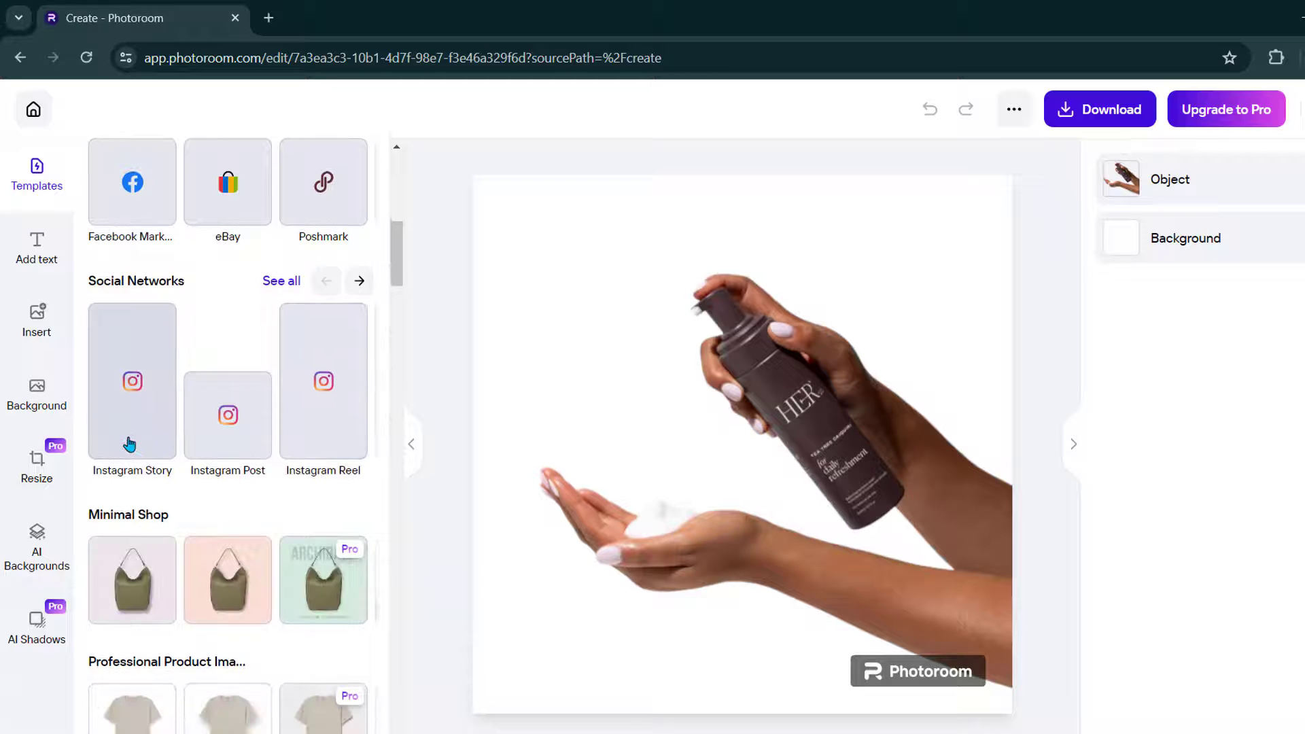
Open AI Backgrounds and scroll down to the Interior scenes
{"action": "left_click", "coordinate": [34, 544]}
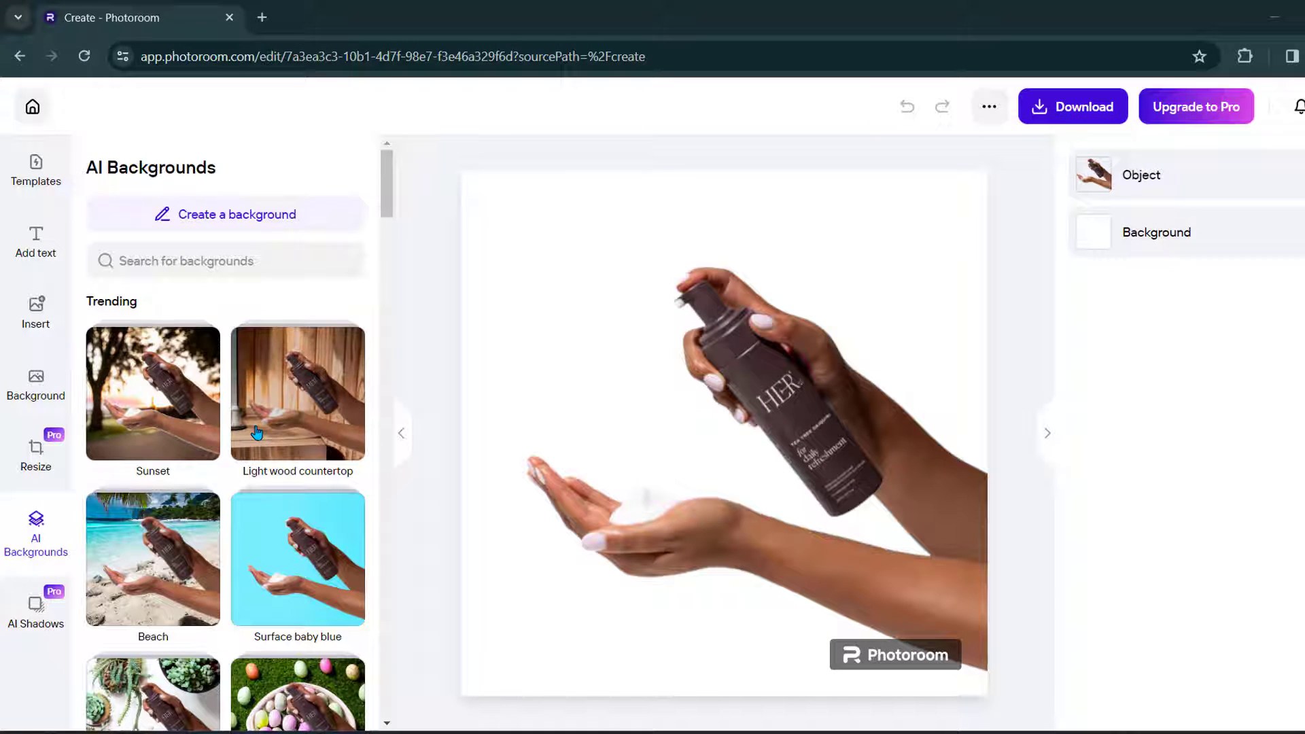
{"action": "scroll", "coordinate": [238, 445], "scroll_direction": "down", "scroll_amount": 5}
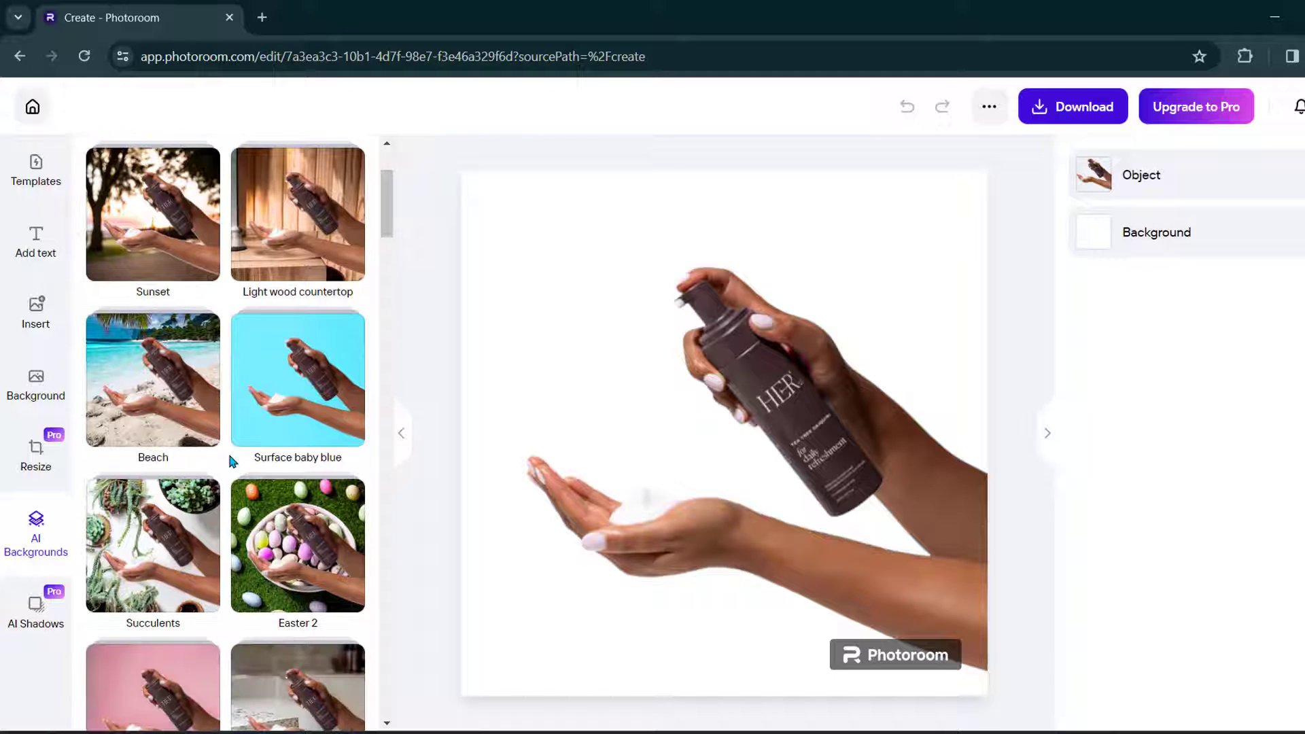
{"action": "scroll", "coordinate": [228, 463], "scroll_direction": "down", "scroll_amount": 1}
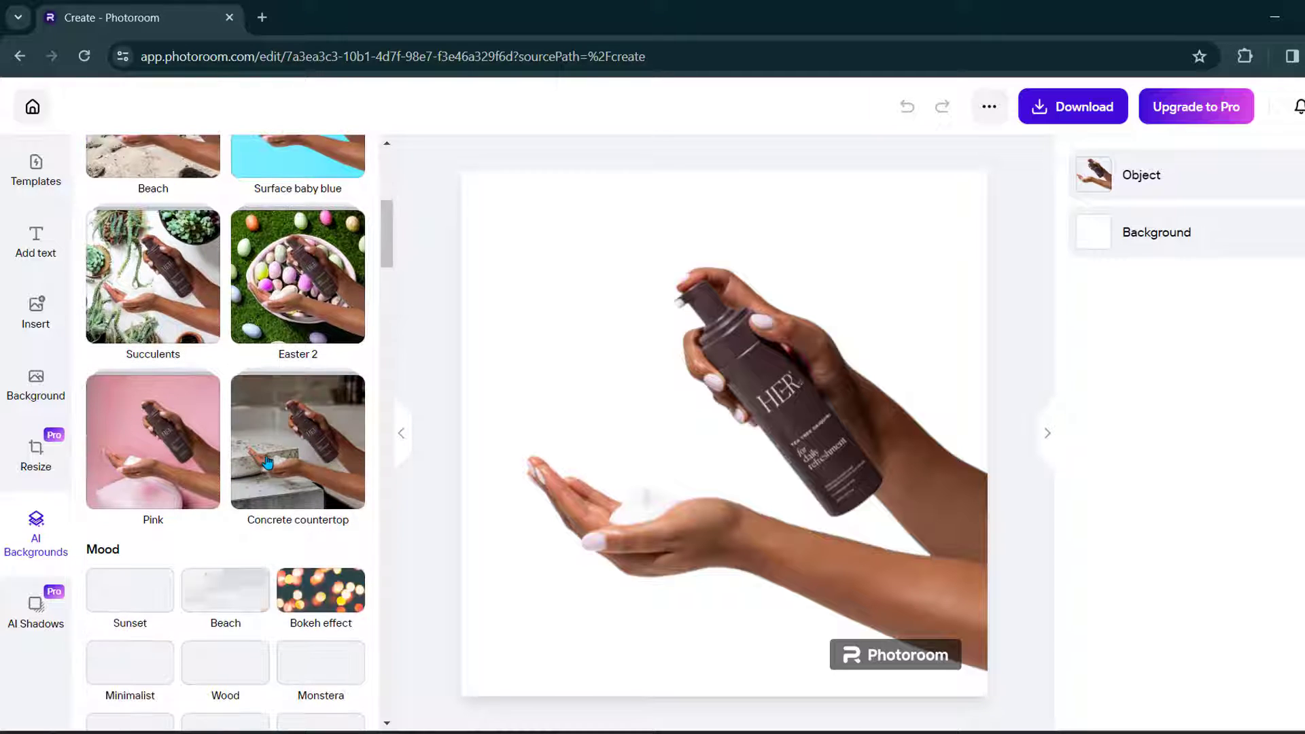
{"action": "scroll", "coordinate": [224, 474], "scroll_direction": "down", "scroll_amount": 1}
{"action": "scroll", "coordinate": [224, 474], "scroll_direction": "down", "scroll_amount": 2}
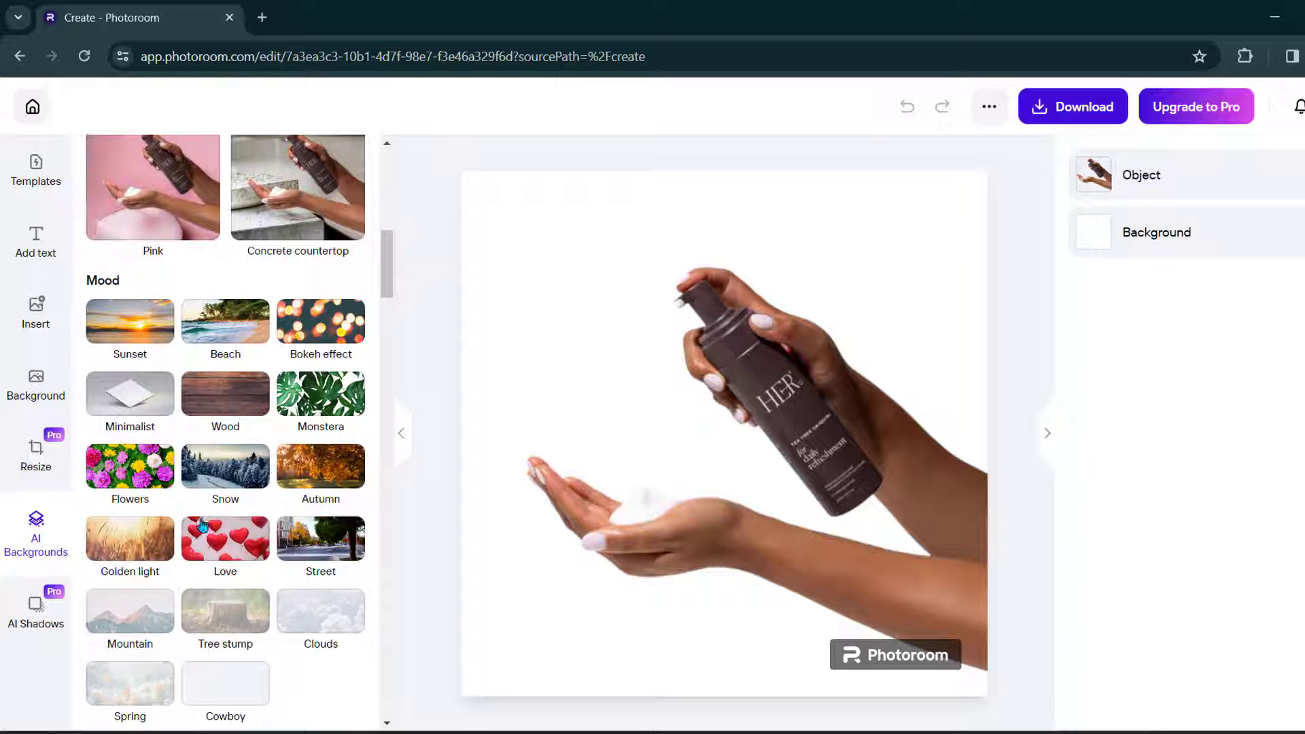
{"action": "scroll", "coordinate": [207, 337], "scroll_direction": "down", "scroll_amount": 6}
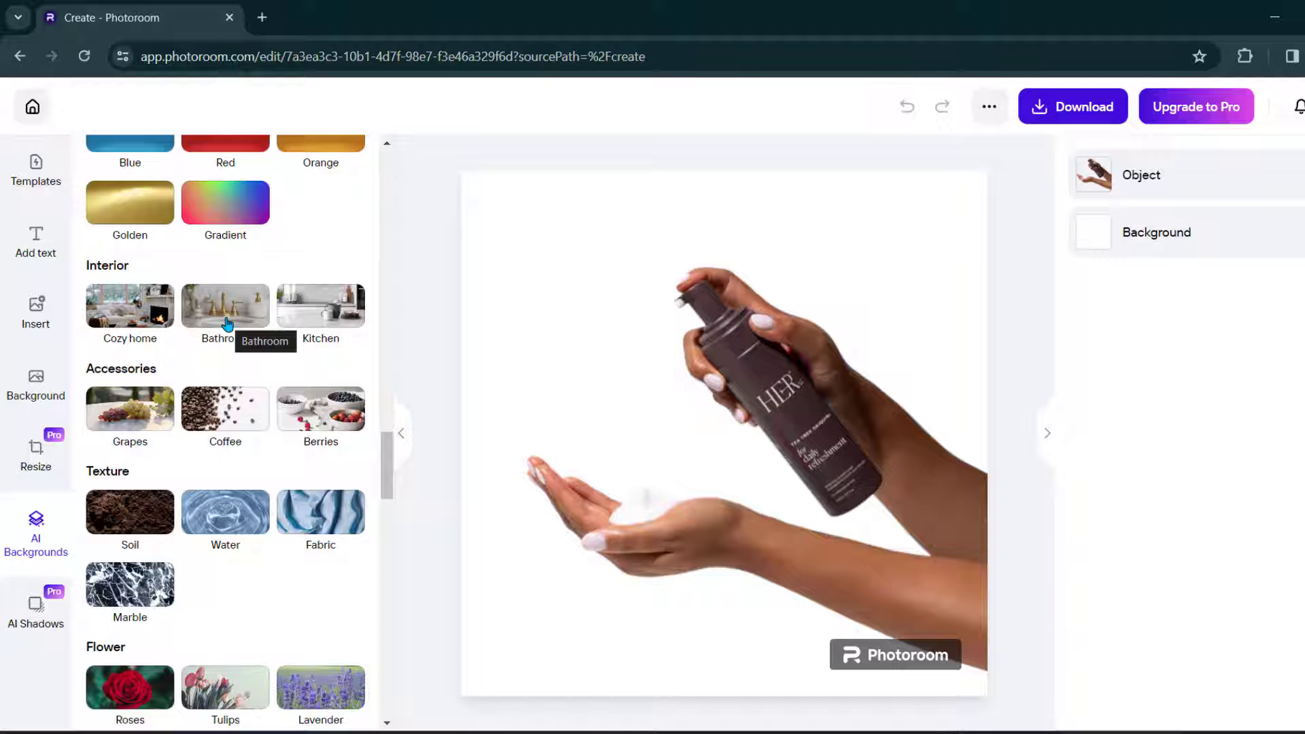
Place the bottle in the AI Bathroom scene and download it free as 'Bathroom shot'
{"action": "left_click", "coordinate": [227, 325]}
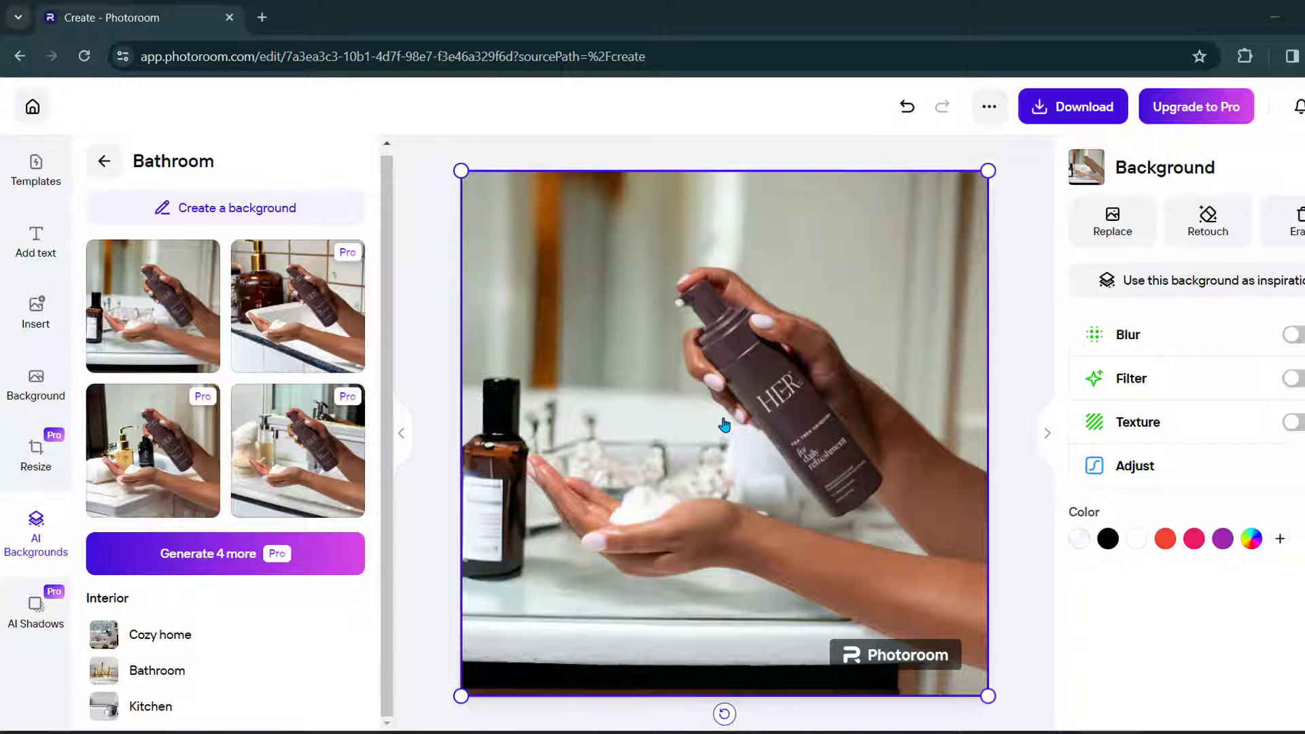
{"action": "left_click", "coordinate": [1083, 106]}
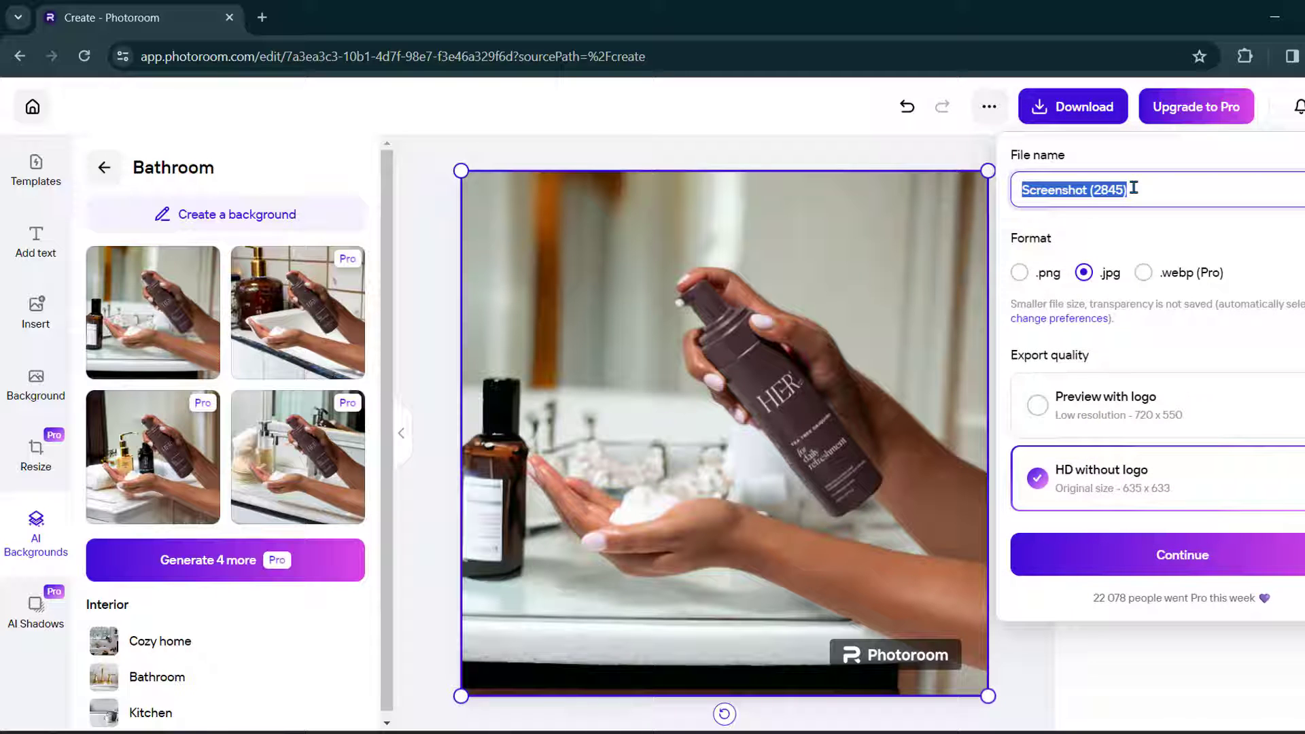
{"action": "type", "text": "Bathroom shot"}
{"action": "left_click", "coordinate": [1102, 405]}
{"action": "left_click", "coordinate": [1142, 554]}
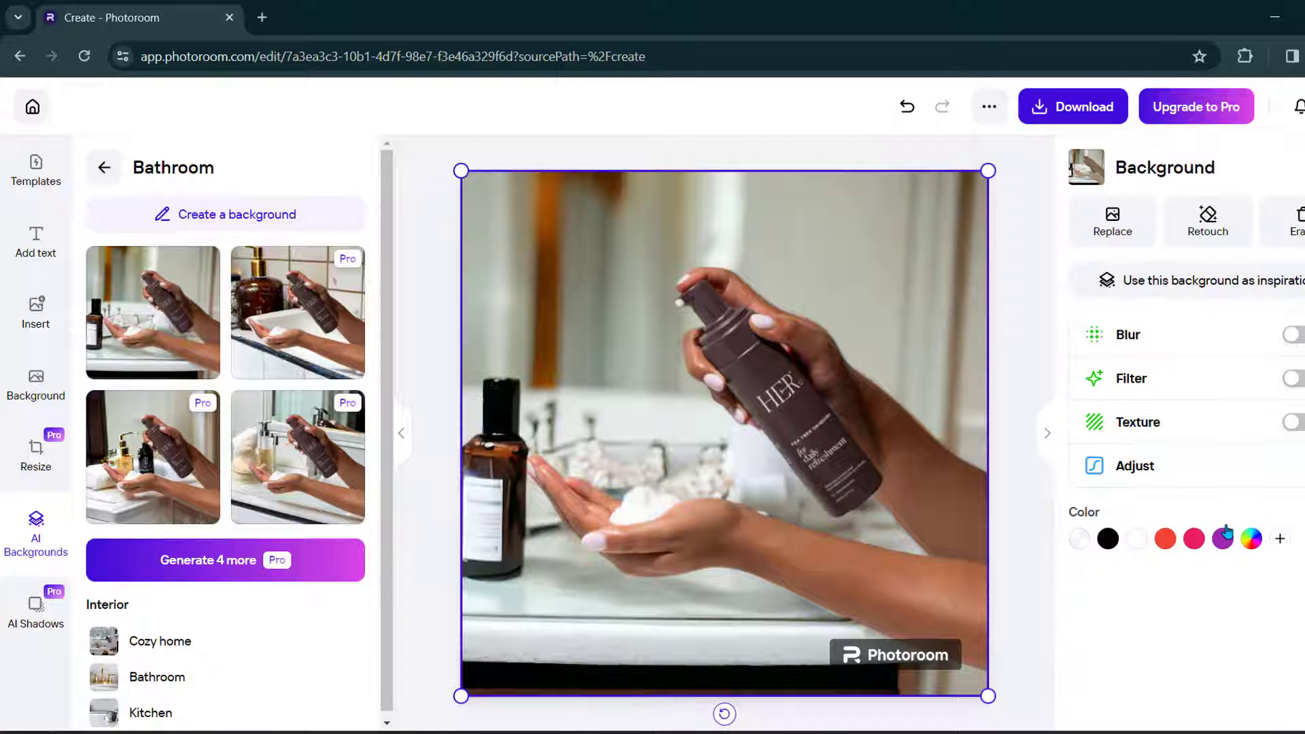
{"action": "key", "text": "Escape"}
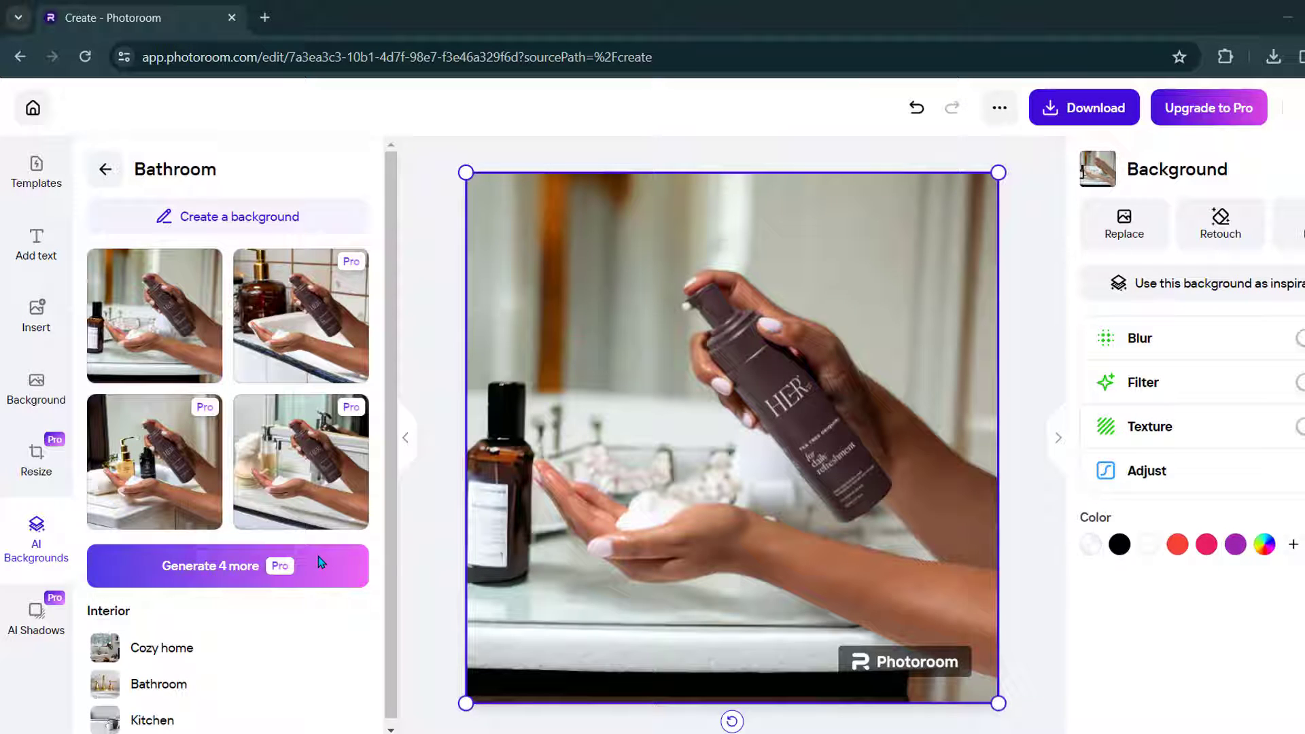
Replace the bottle's background with a marble texture and show more marble options
{"action": "left_click", "coordinate": [37, 406]}
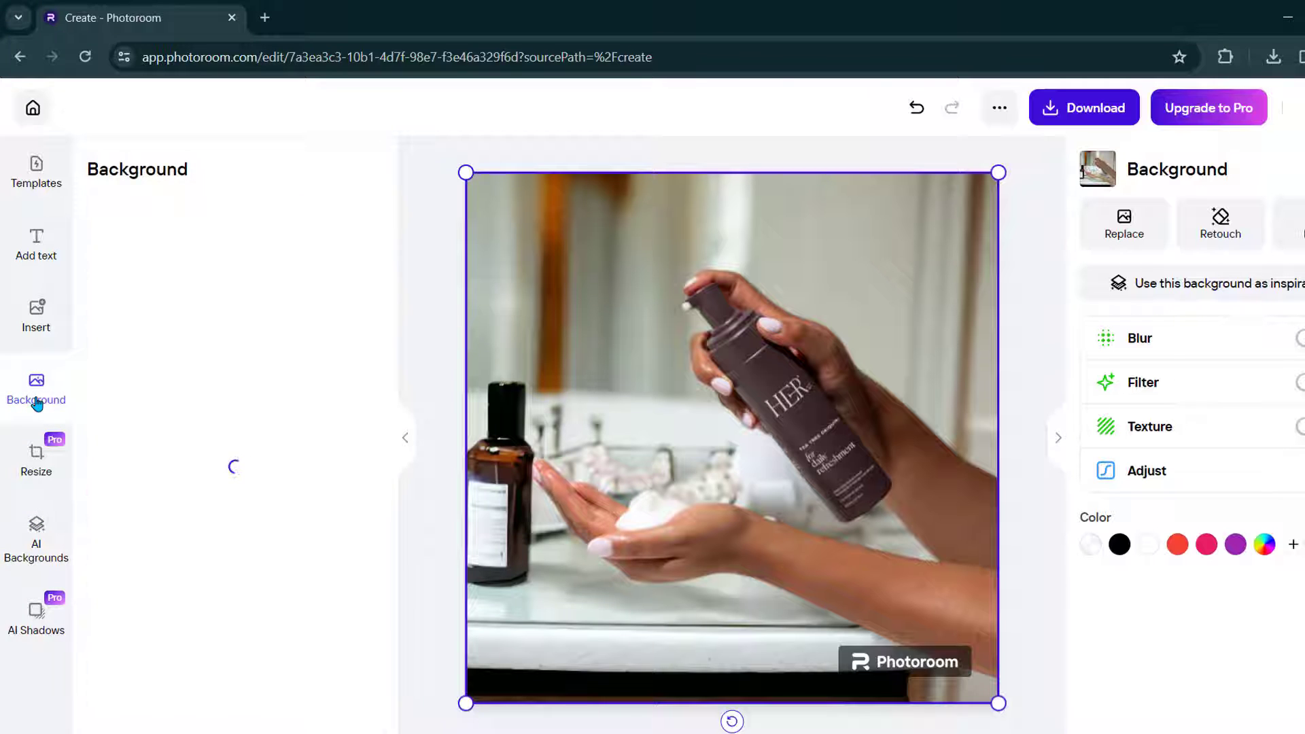
{"action": "left_click", "coordinate": [1121, 228]}
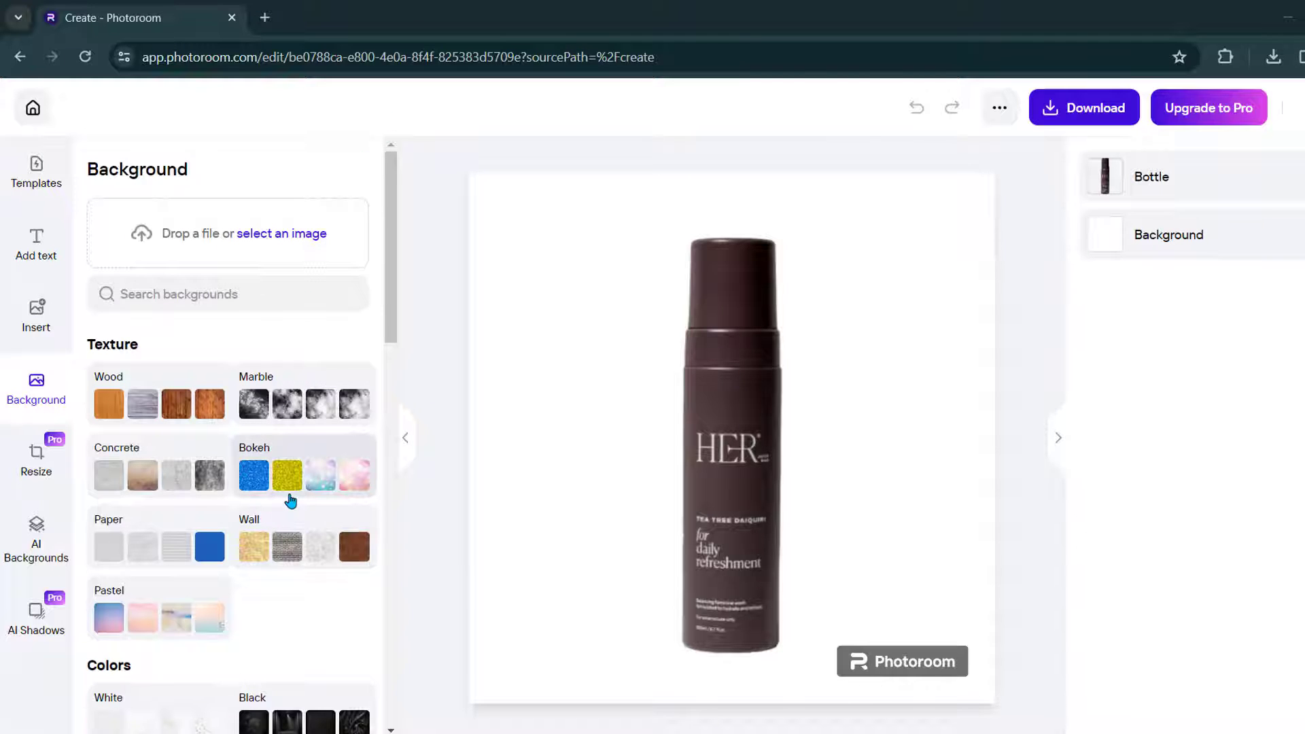
{"action": "left_click", "coordinate": [287, 404]}
{"action": "left_click", "coordinate": [132, 341]}
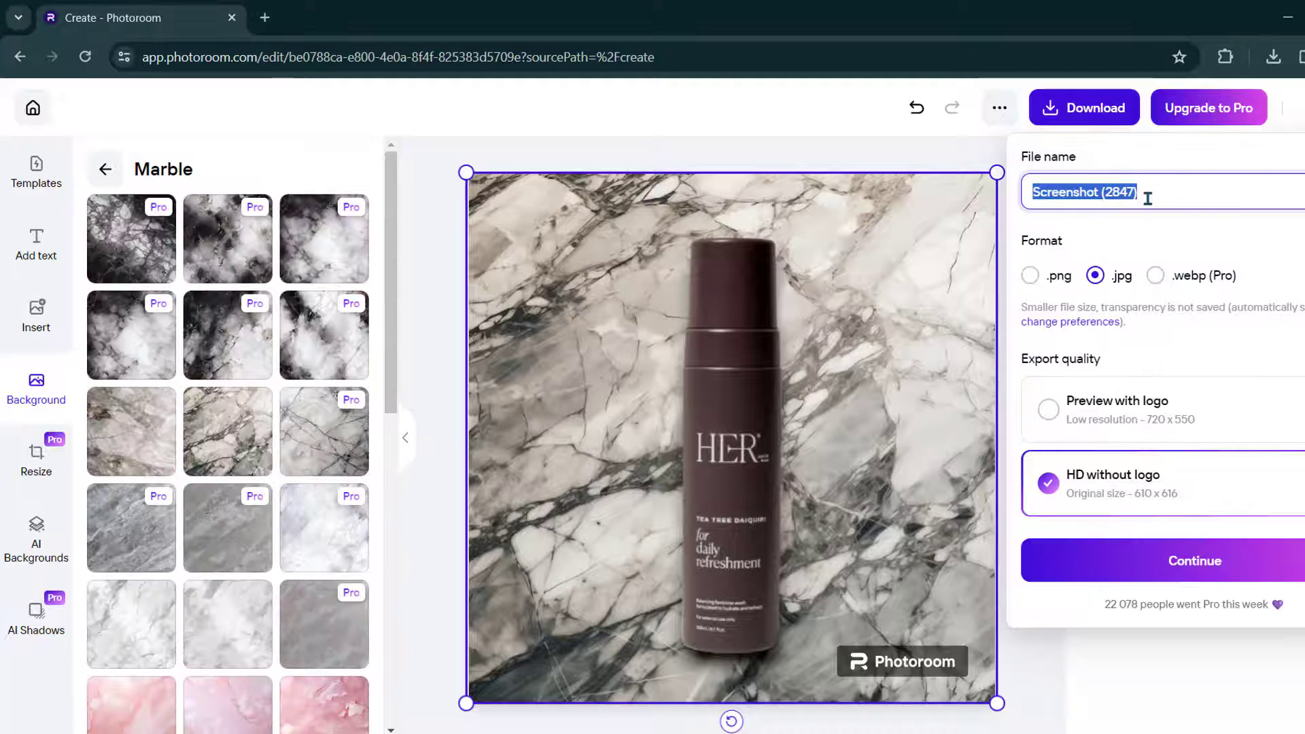
Download the marble shot as 'bathroom shot', then switch to a lighter marble
{"action": "type", "text": "bathroom"}
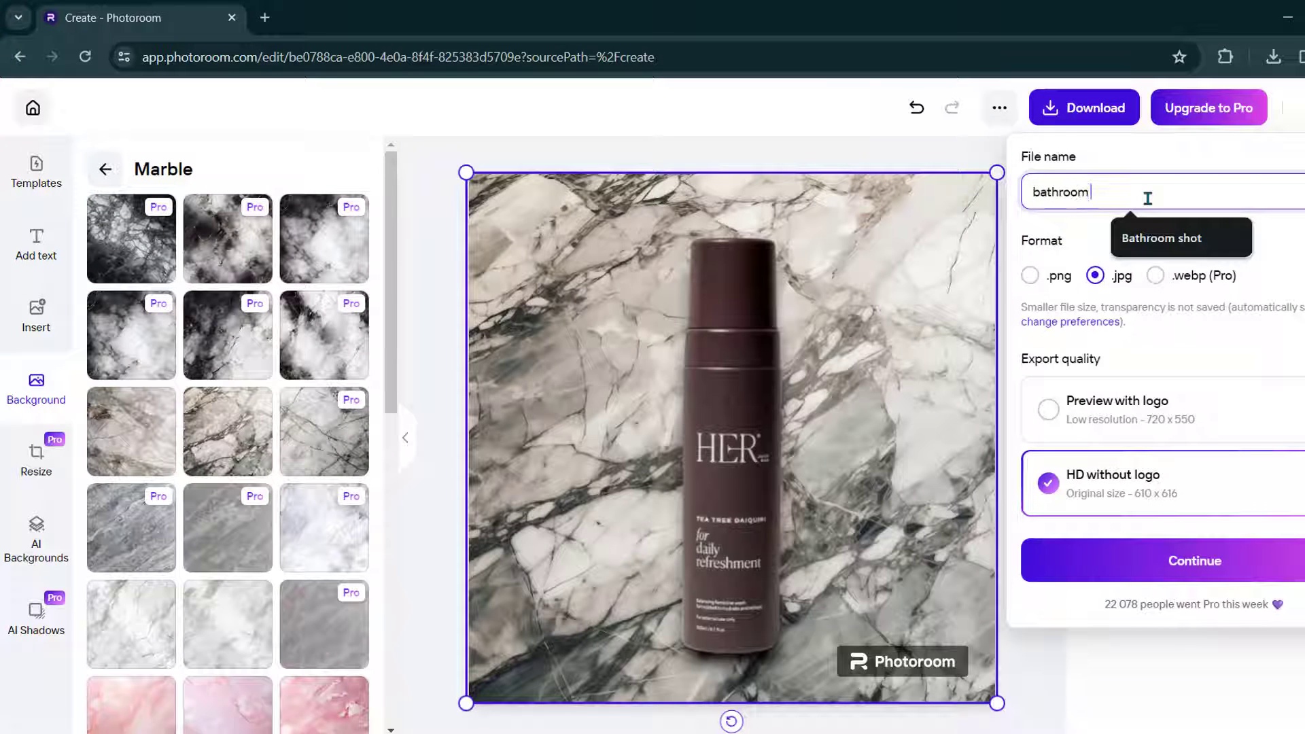
{"action": "type", "text": " shot 2"}
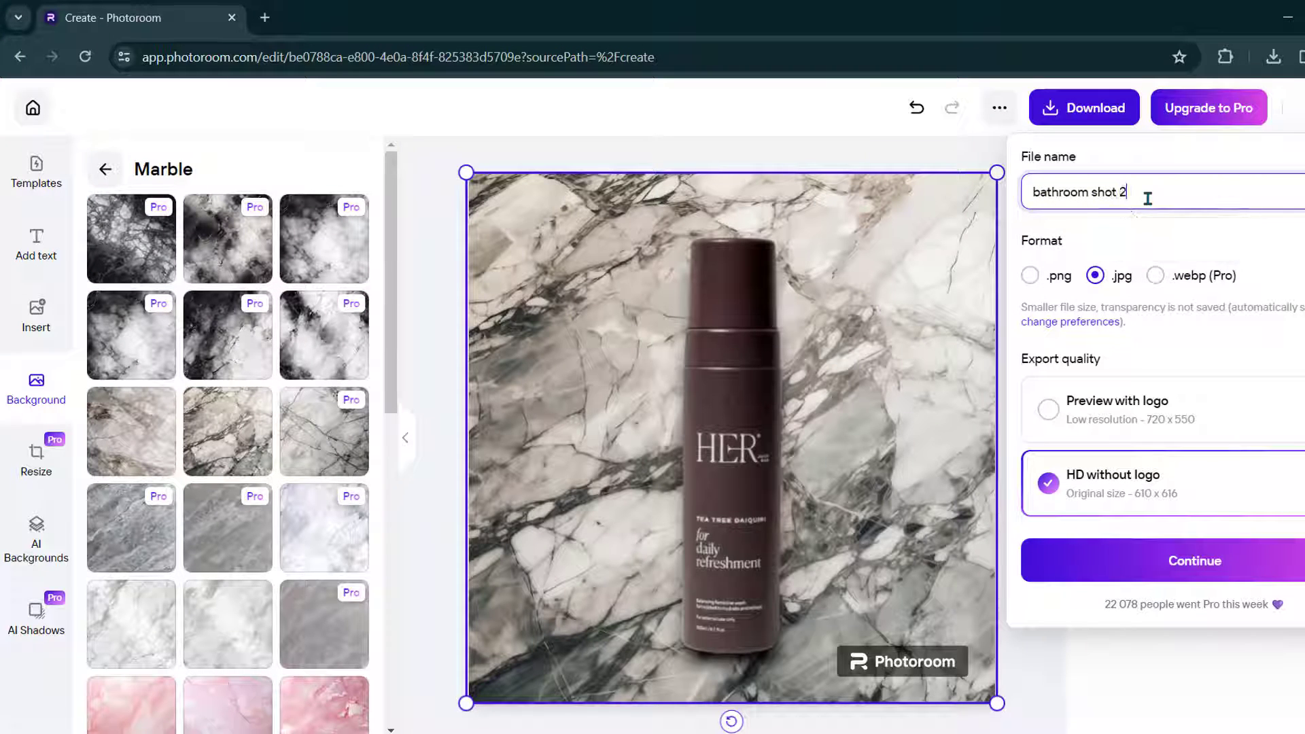
{"action": "key", "text": "Return"}
{"action": "left_click", "coordinate": [133, 460]}
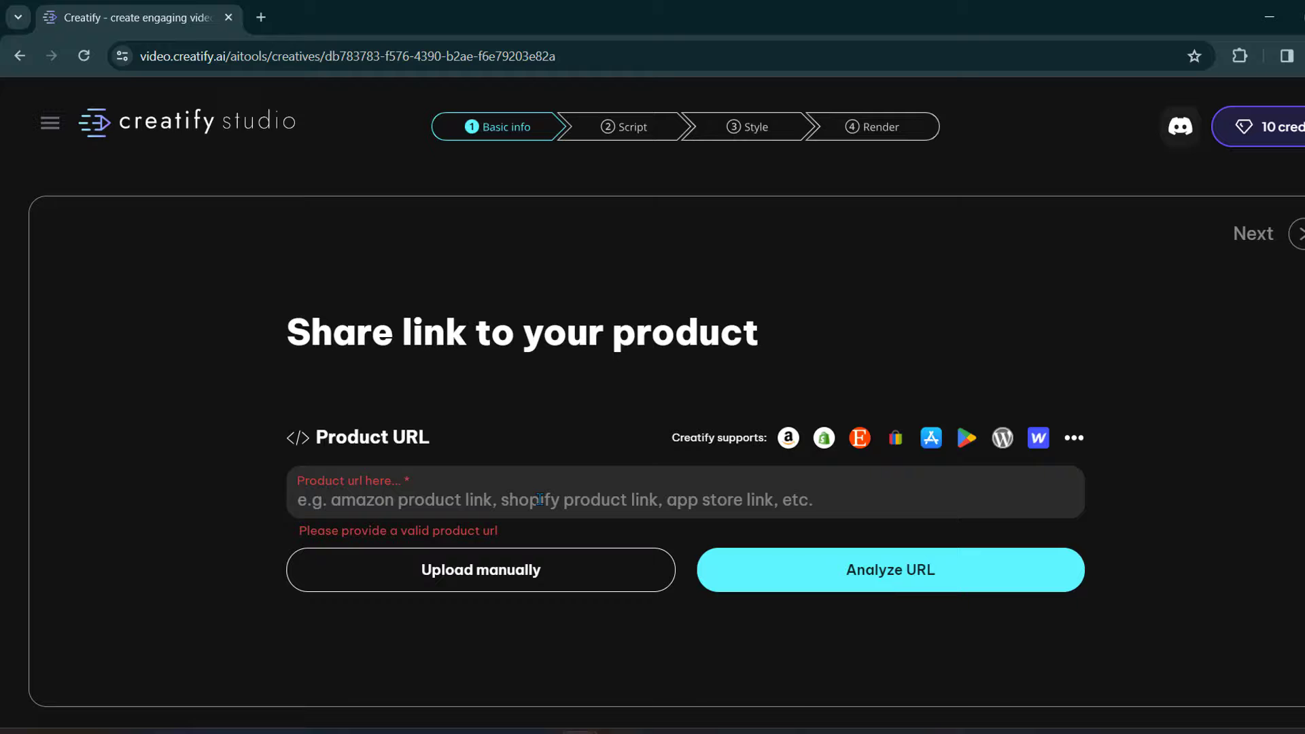
Paste the Mocktail Wash product URL into Creatify and submit it to extract details
{"action": "key", "text": "ctrl+v"}
{"action": "key", "text": "Return"}
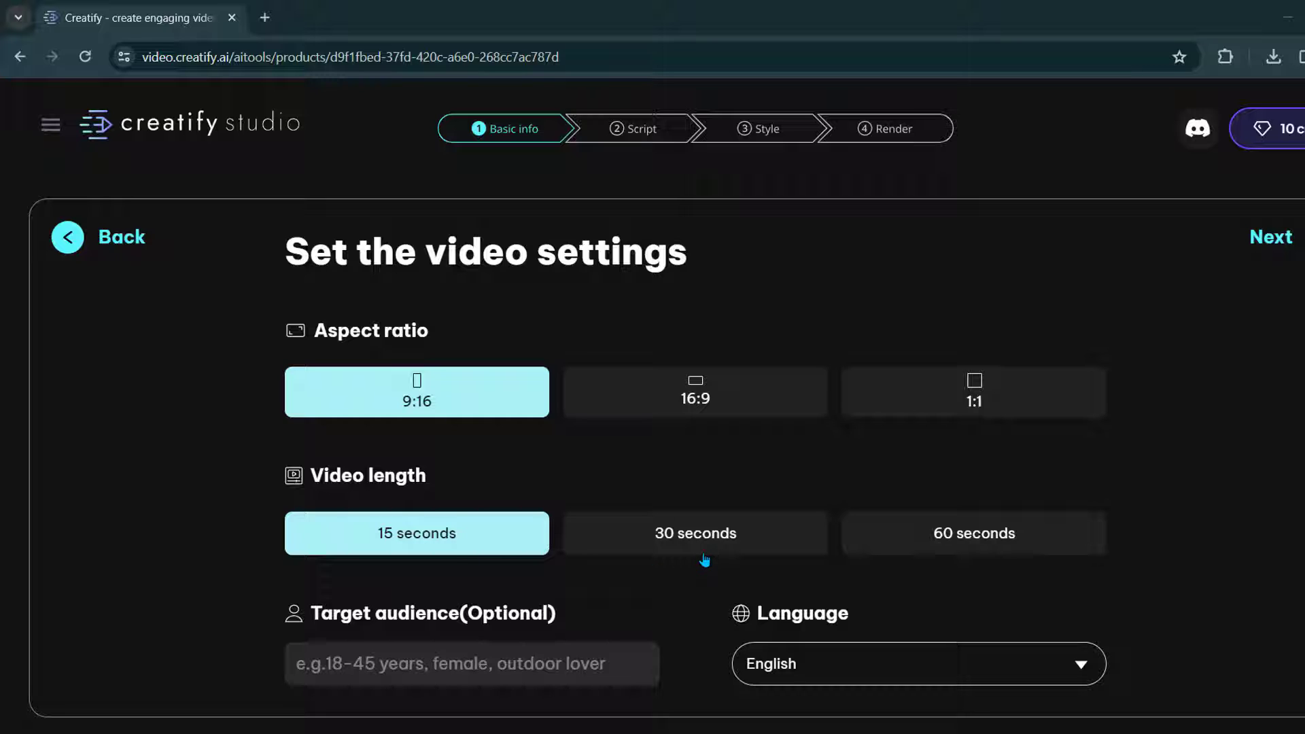
Set the target audience to 'Female Aged 18-45' and generate ad scripts
{"action": "left_click", "coordinate": [460, 664]}
{"action": "type", "text": "Female Aged 18-45"}
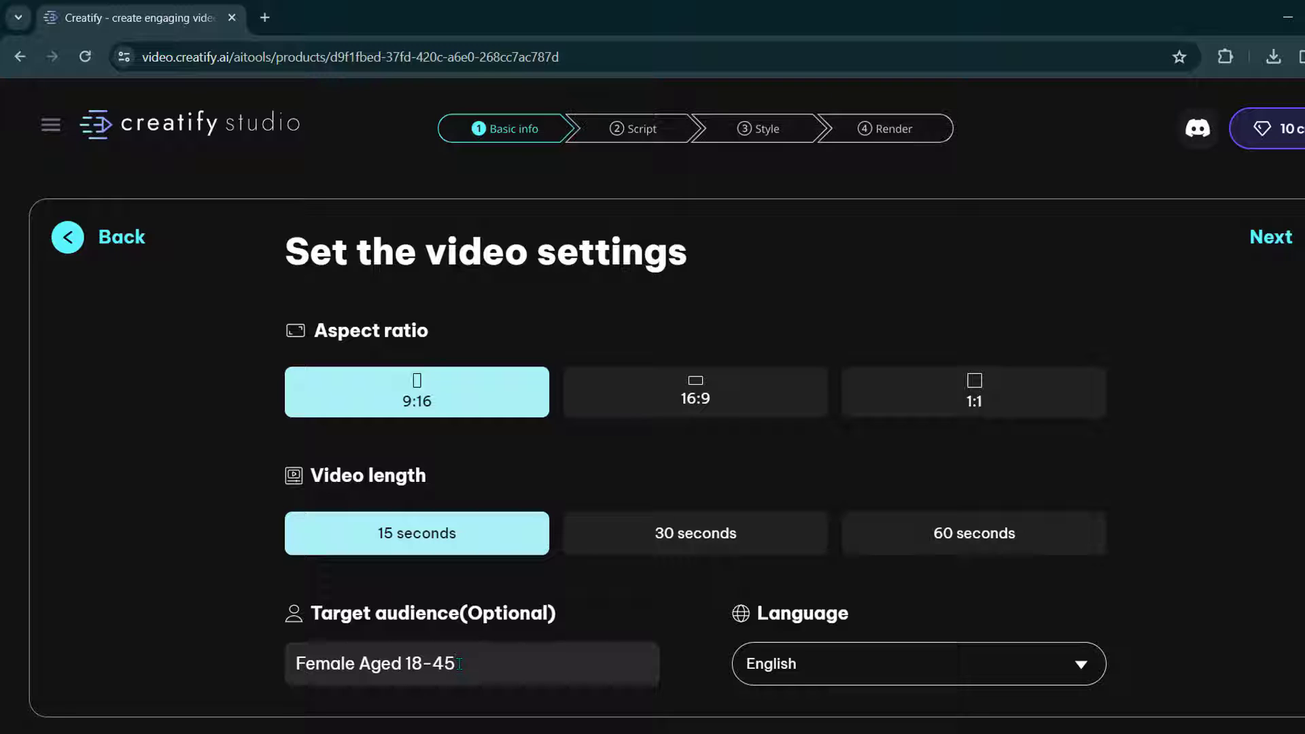
{"action": "left_click", "coordinate": [1273, 246]}
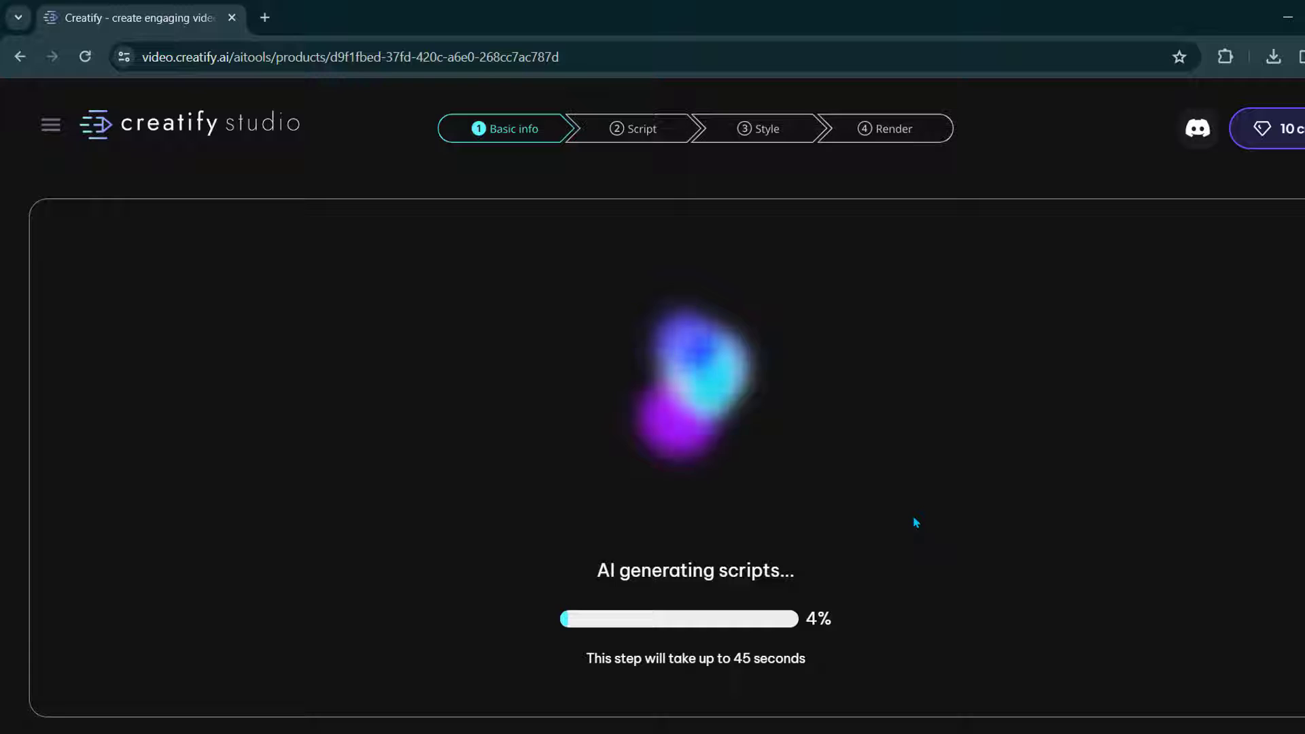
Compare the hook lines, select the 3 Reasons Why script and continue
{"action": "left_click_drag", "start_coordinate": [547, 476], "coordinate": [95, 488]}
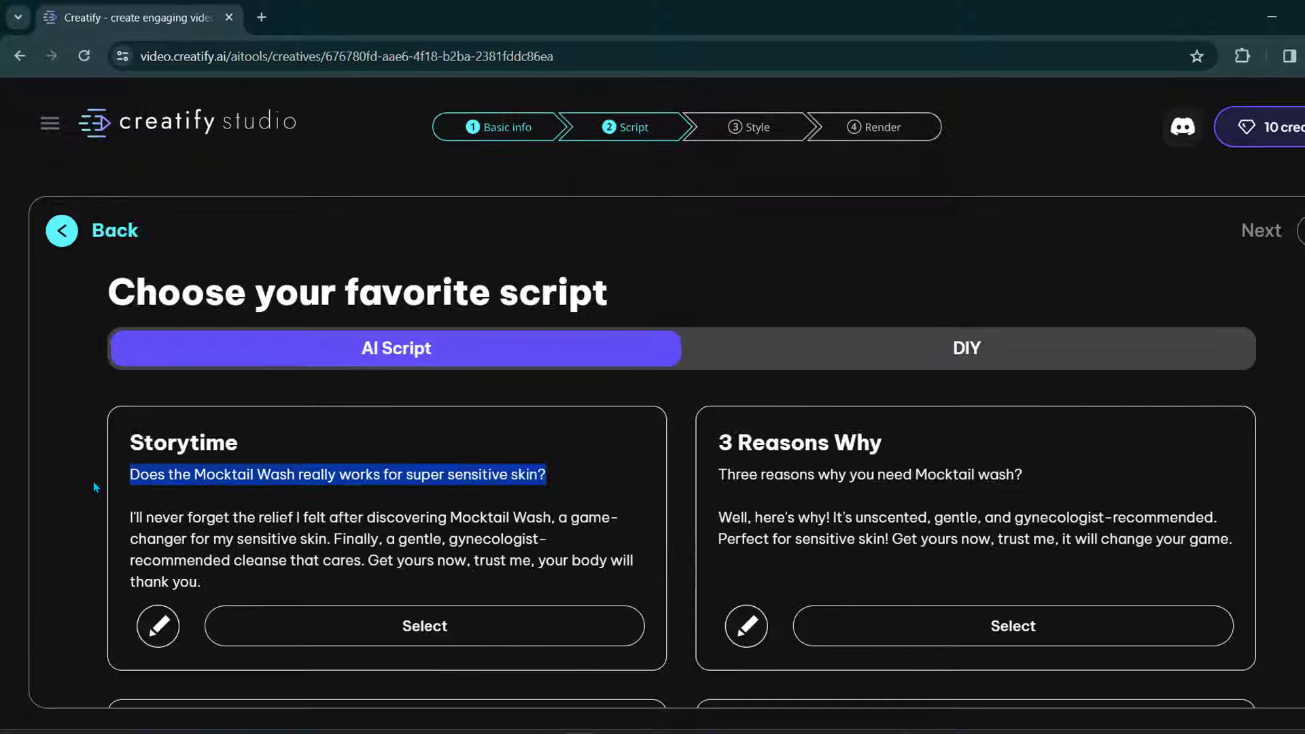
{"action": "left_click", "coordinate": [380, 479]}
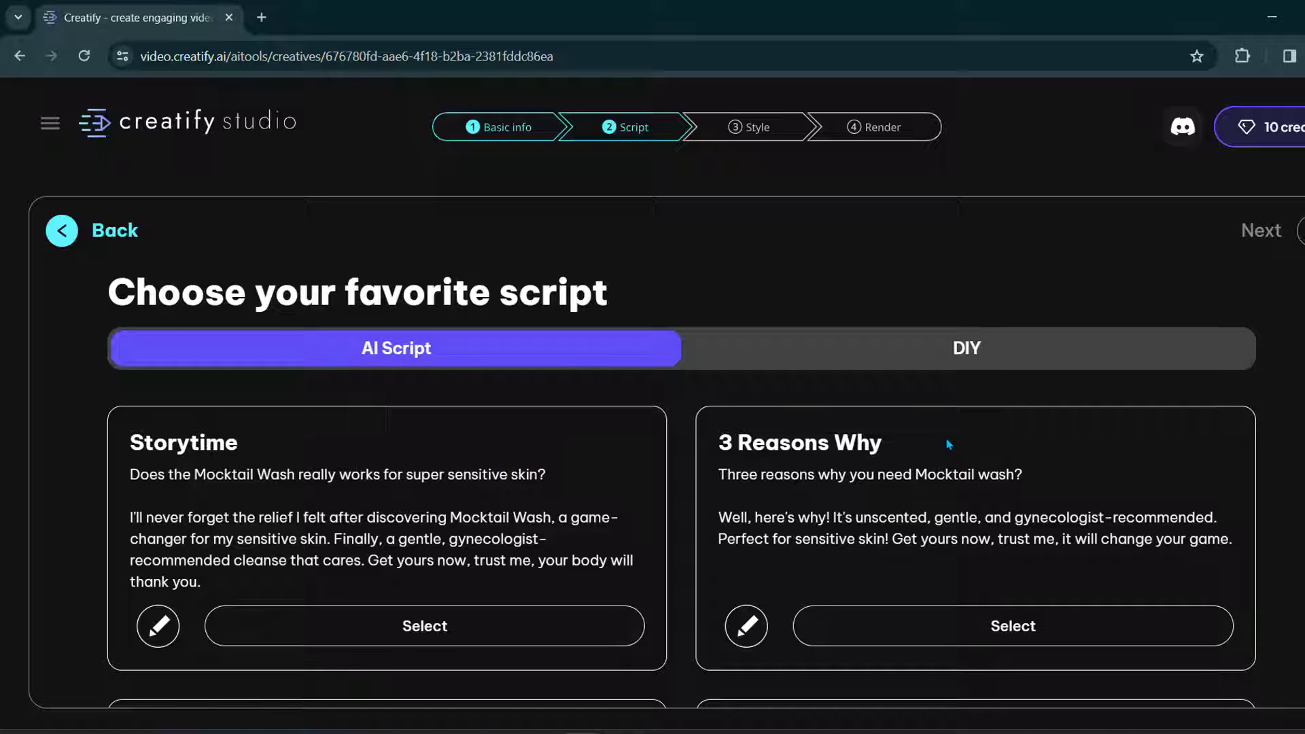
{"action": "triple_click", "coordinate": [1052, 478]}
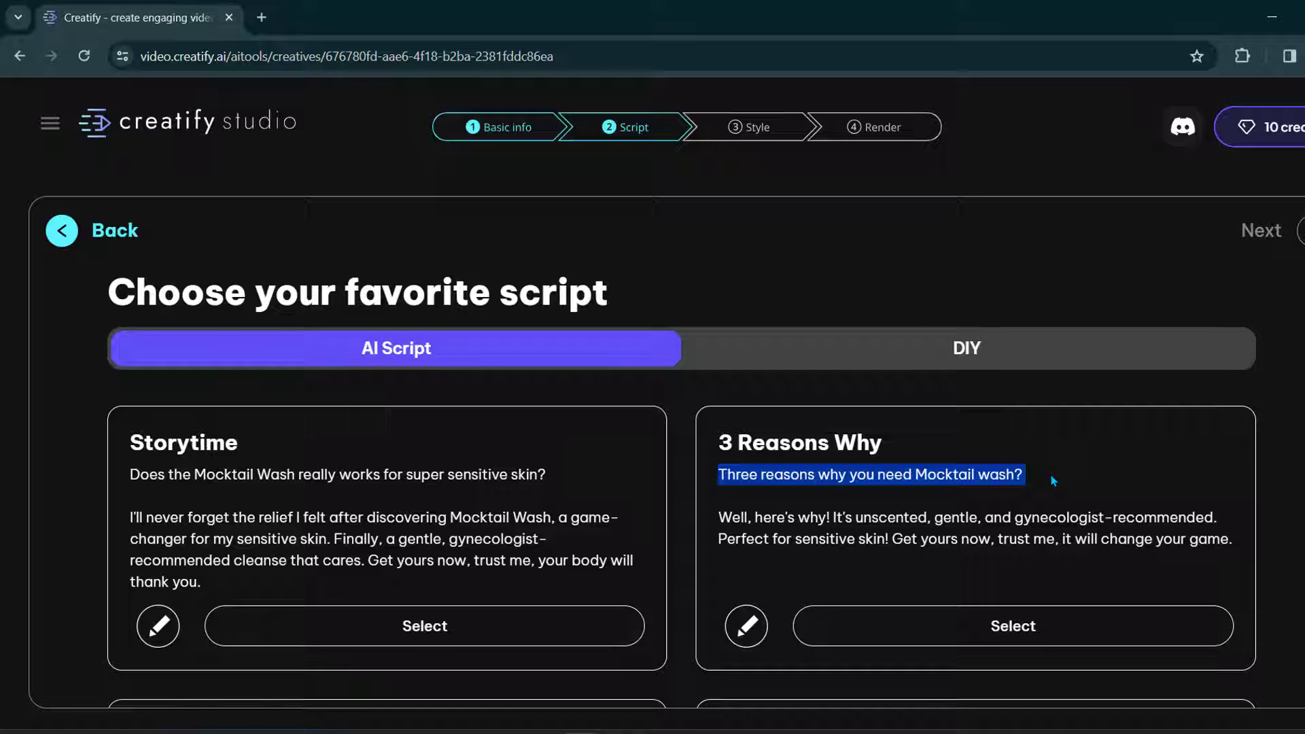
{"action": "scroll", "coordinate": [1052, 481], "scroll_direction": "down", "scroll_amount": 5}
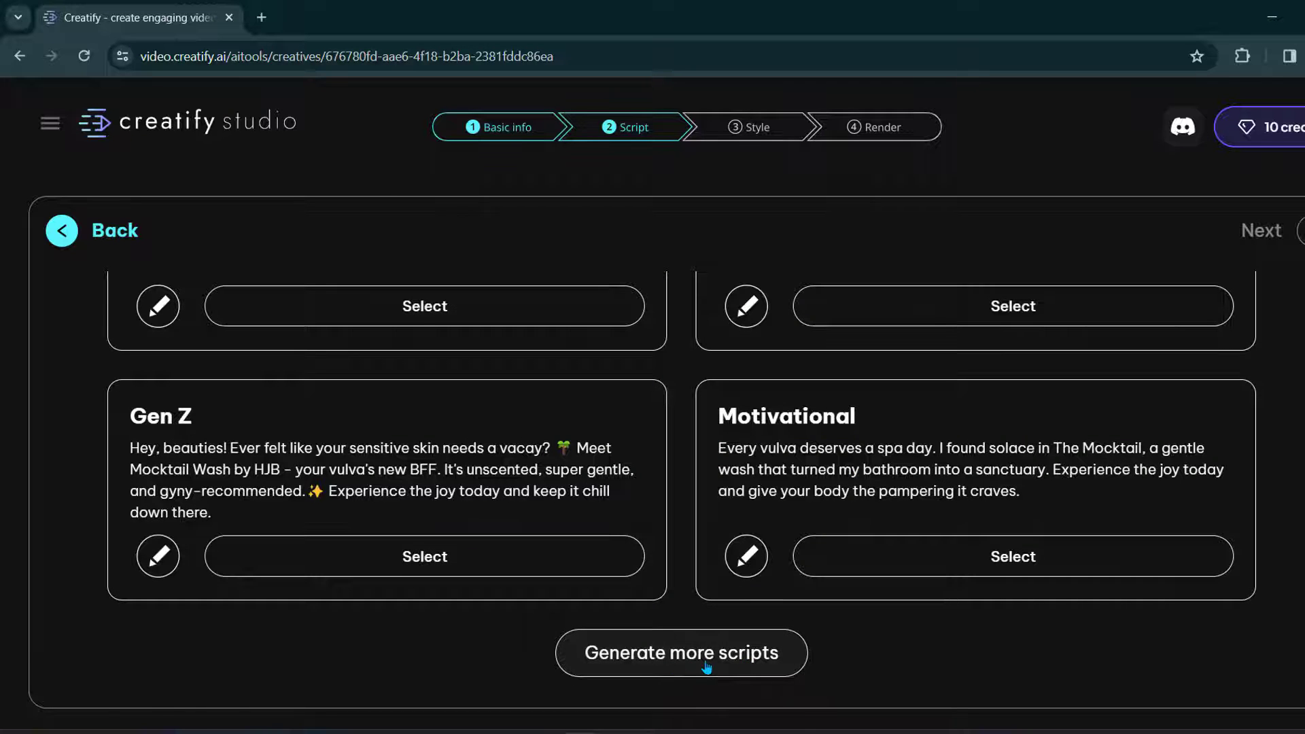
{"action": "scroll", "coordinate": [707, 668], "scroll_direction": "up", "scroll_amount": 5}
{"action": "left_click", "coordinate": [884, 624]}
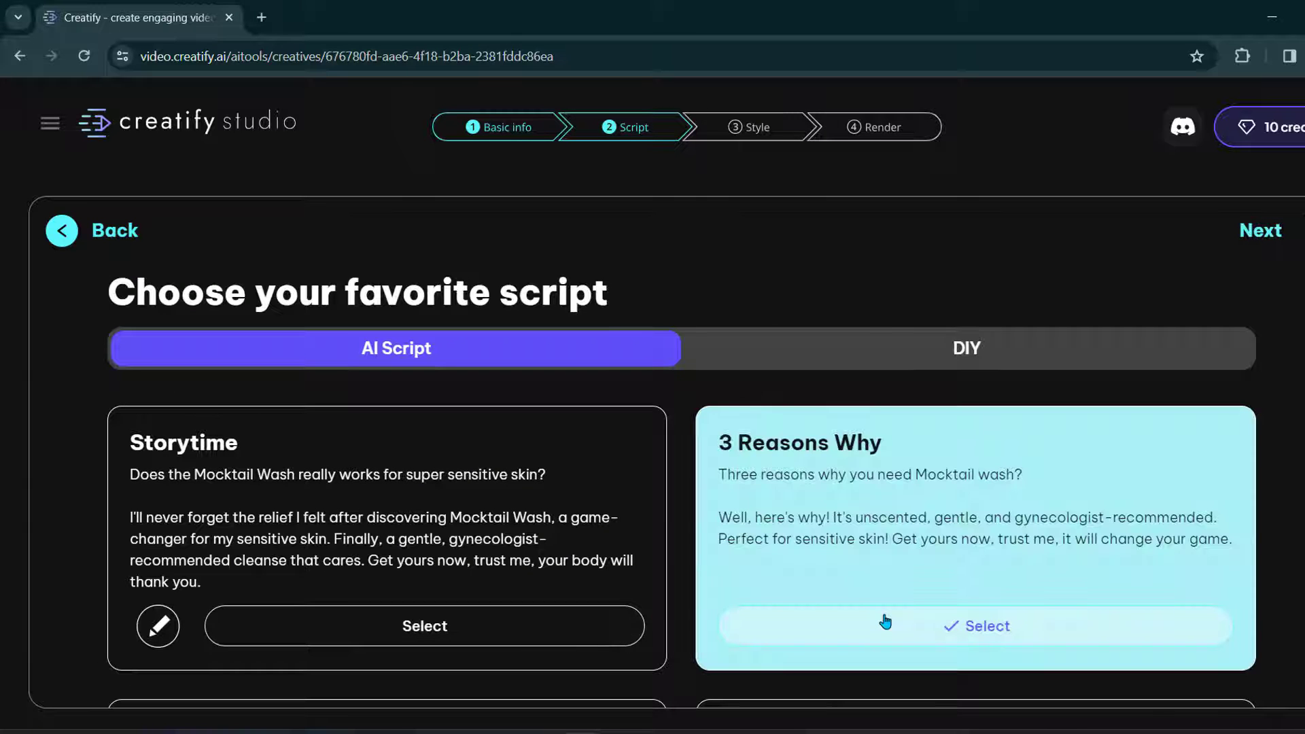
{"action": "left_click", "coordinate": [1279, 230]}
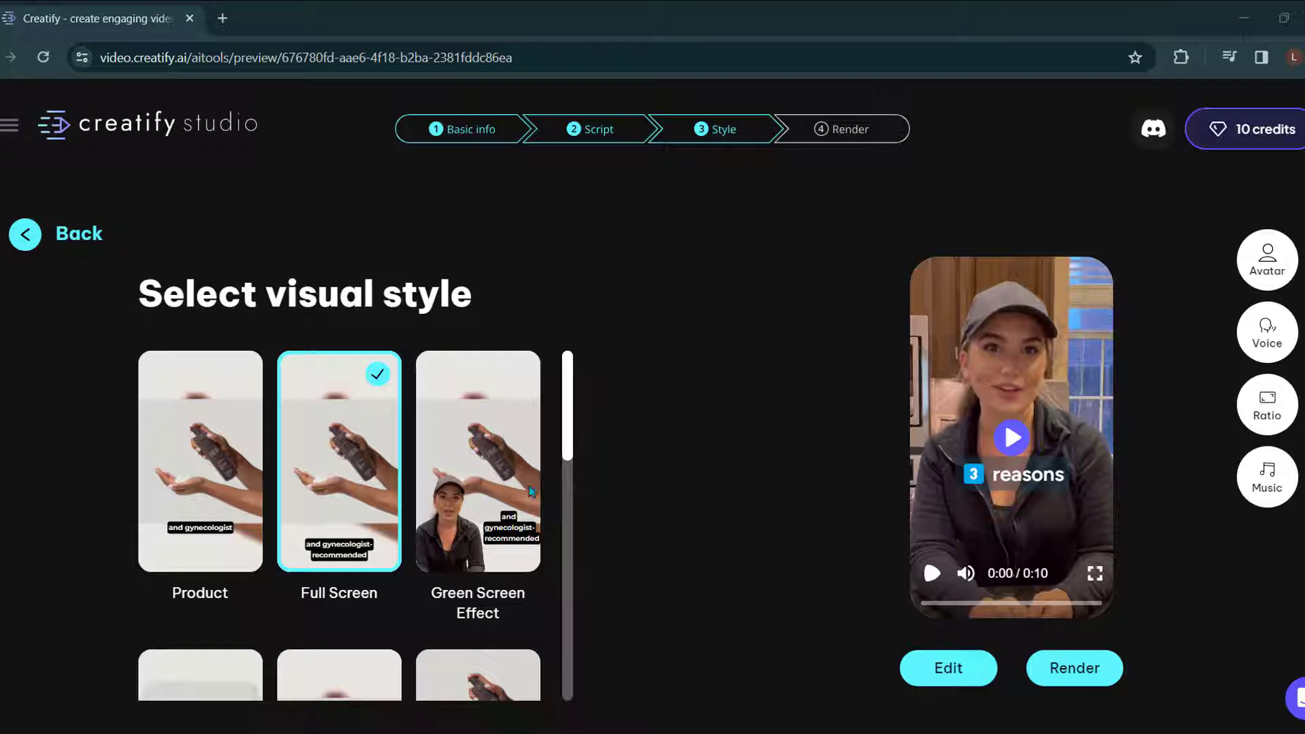
Try the Product and Green Screen Effect styles, then settle on Full Screen
{"action": "left_click", "coordinate": [245, 491]}
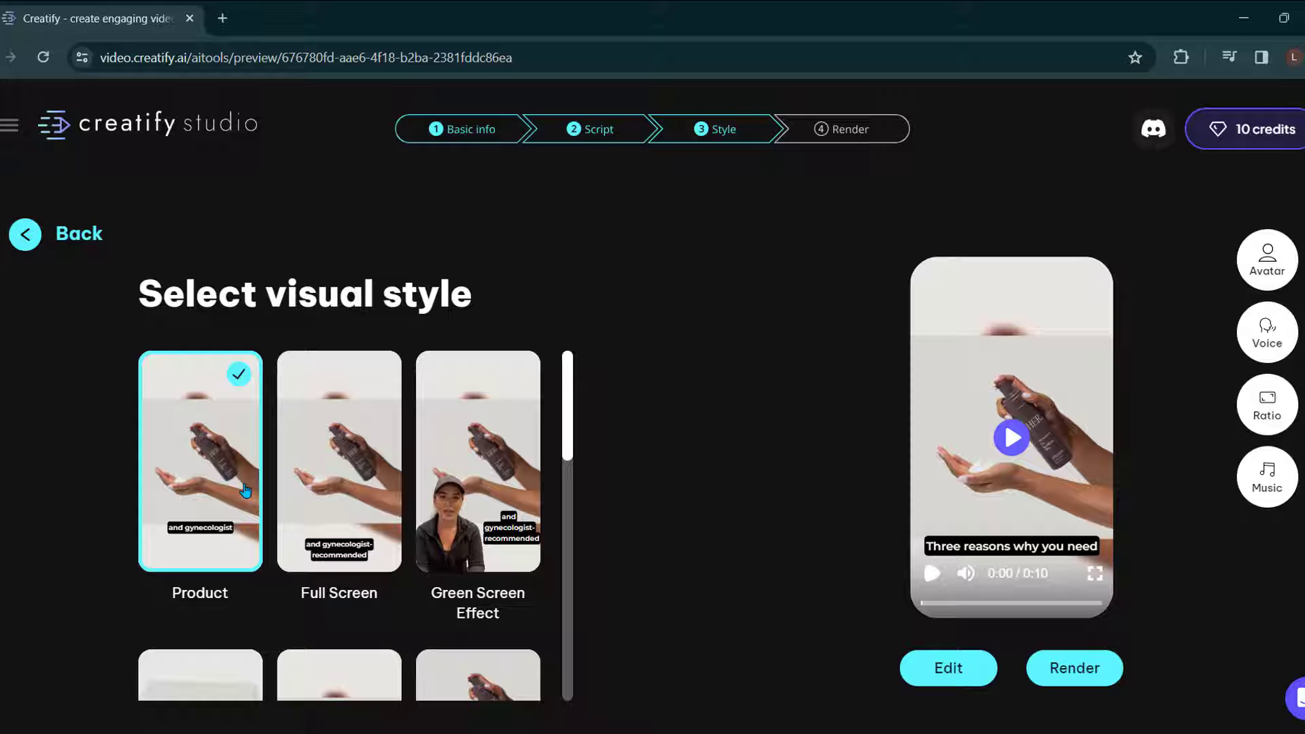
{"action": "left_click", "coordinate": [347, 514]}
{"action": "left_click", "coordinate": [493, 527]}
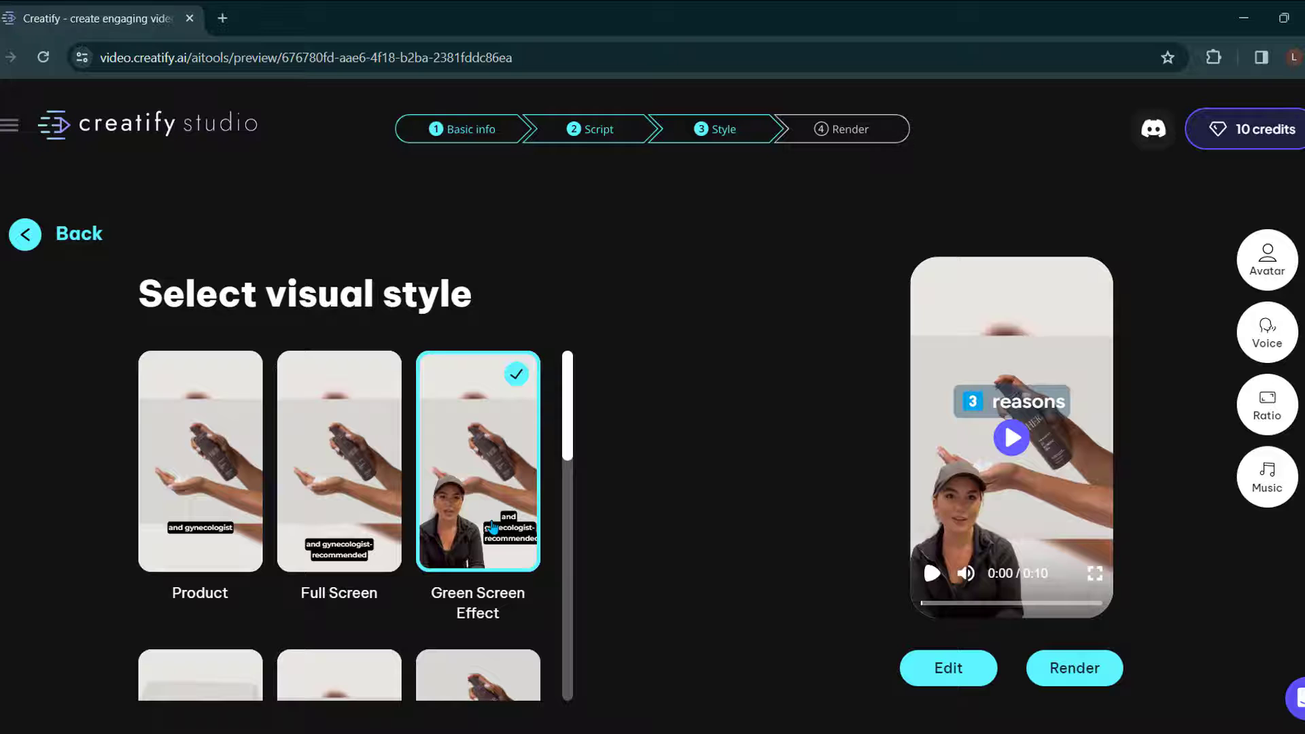
{"action": "scroll", "coordinate": [569, 482], "scroll_direction": "down", "scroll_amount": 3}
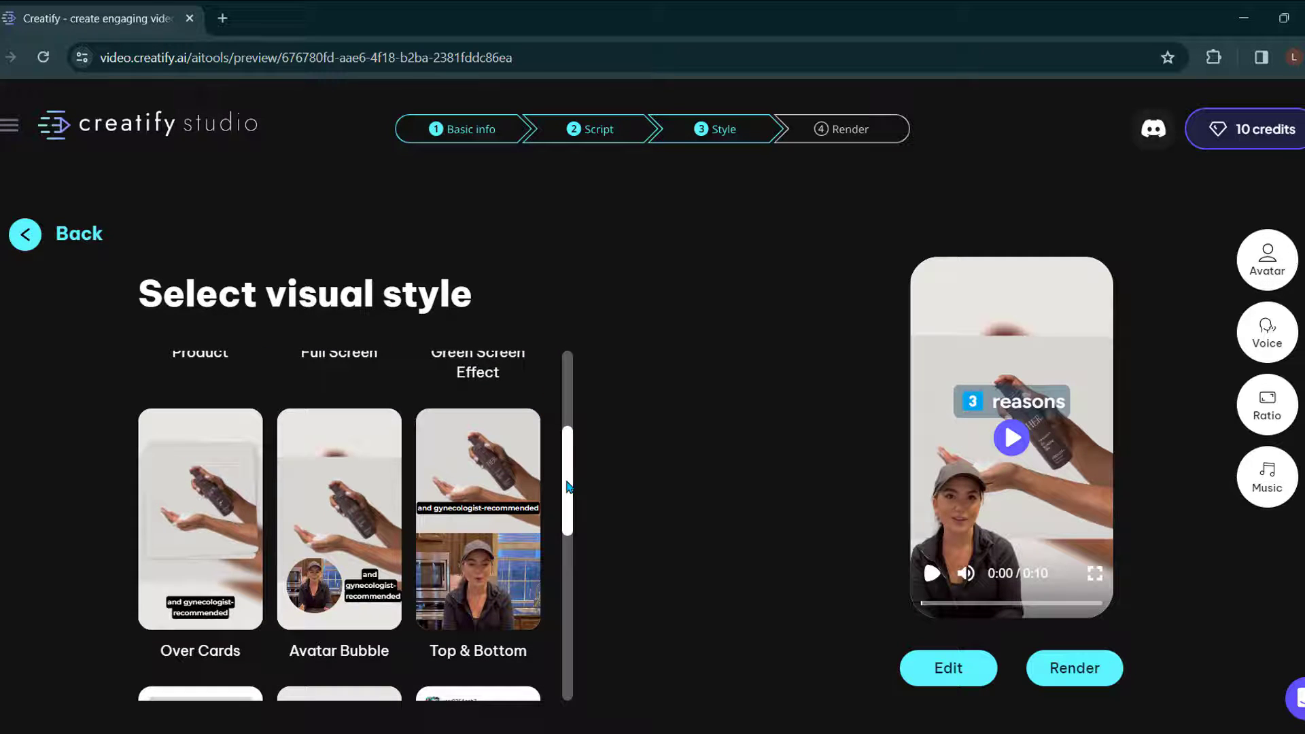
{"action": "scroll", "coordinate": [566, 517], "scroll_direction": "down", "scroll_amount": 2}
{"action": "scroll", "coordinate": [563, 537], "scroll_direction": "down", "scroll_amount": 2}
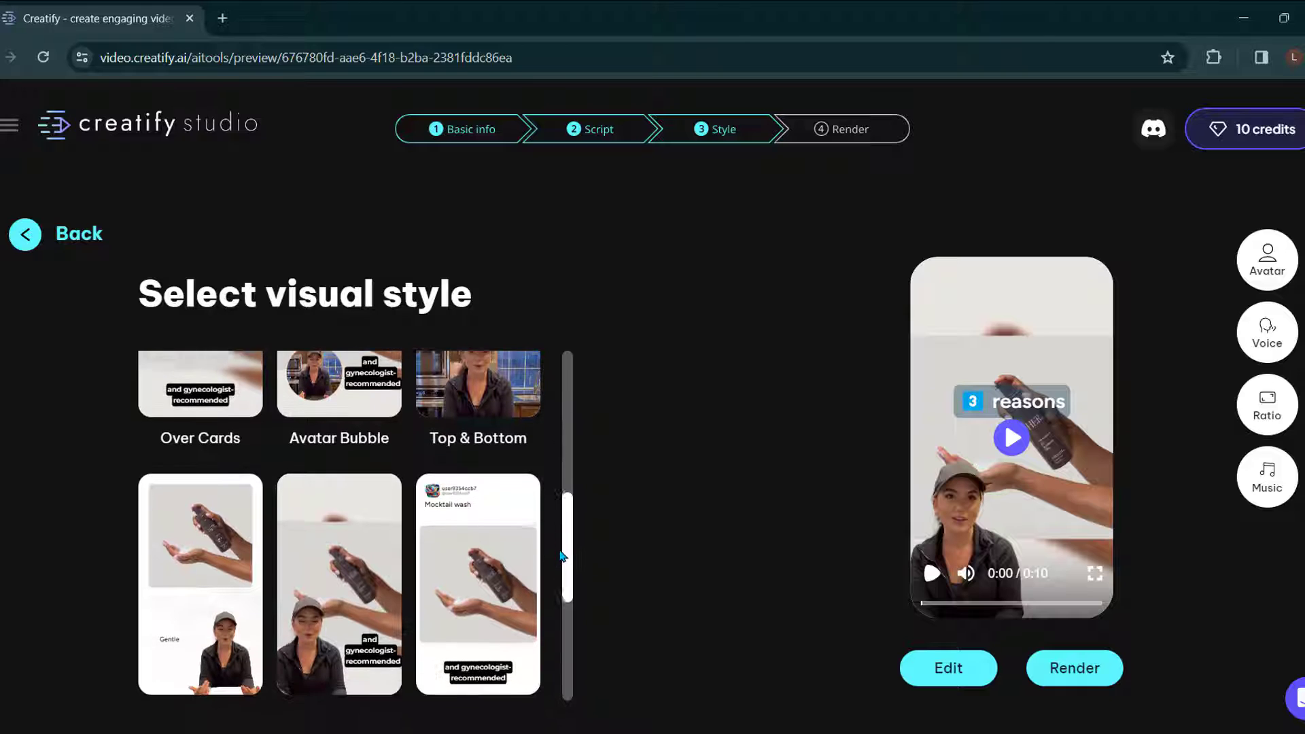
{"action": "left_click", "coordinate": [328, 457]}
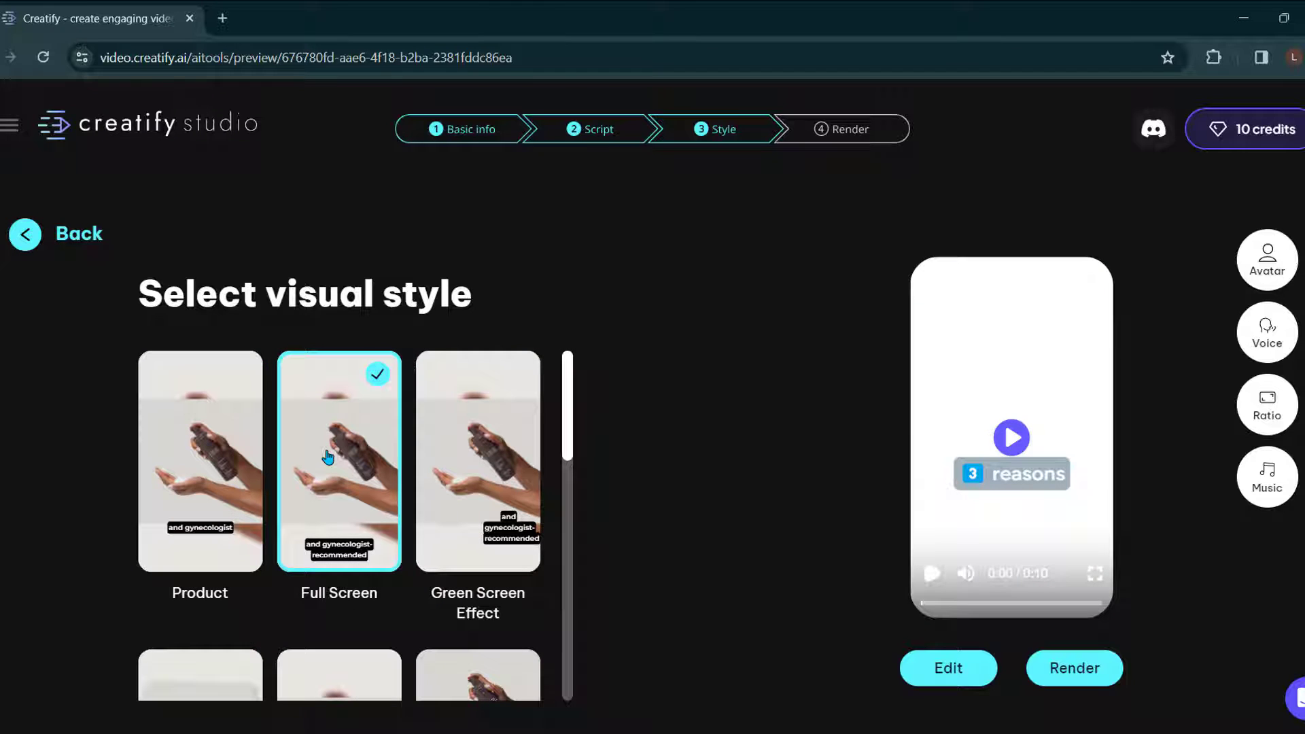
Play the Full Screen ad preview from the start, then stop it
{"action": "left_click", "coordinate": [923, 555]}
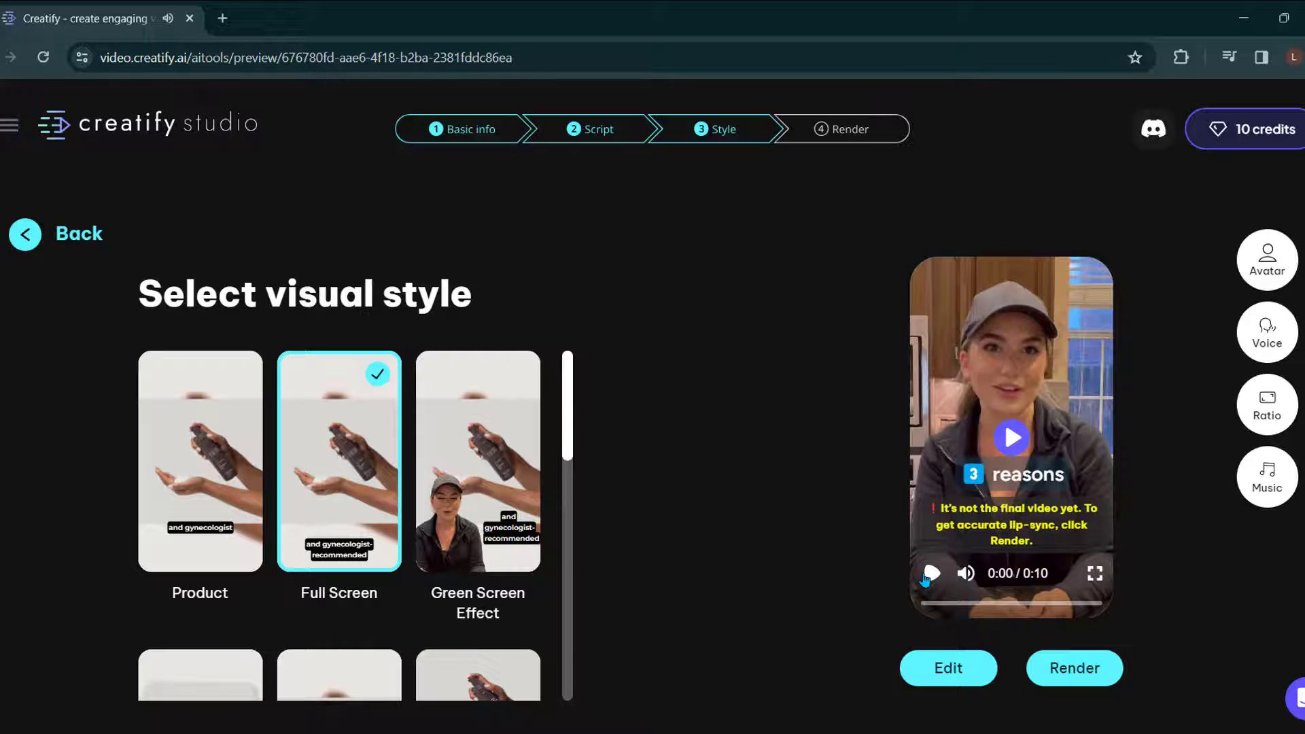
{"action": "left_click", "coordinate": [930, 574]}
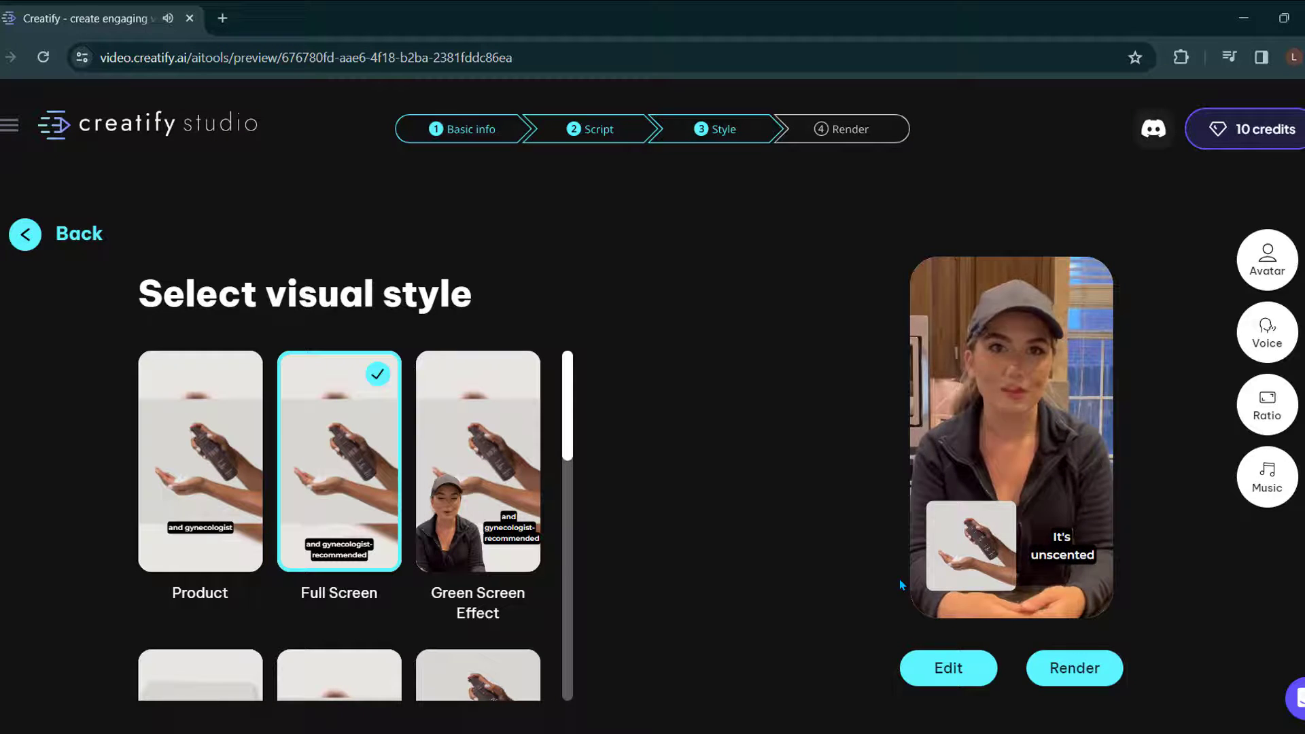
{"action": "left_click", "coordinate": [1074, 669]}
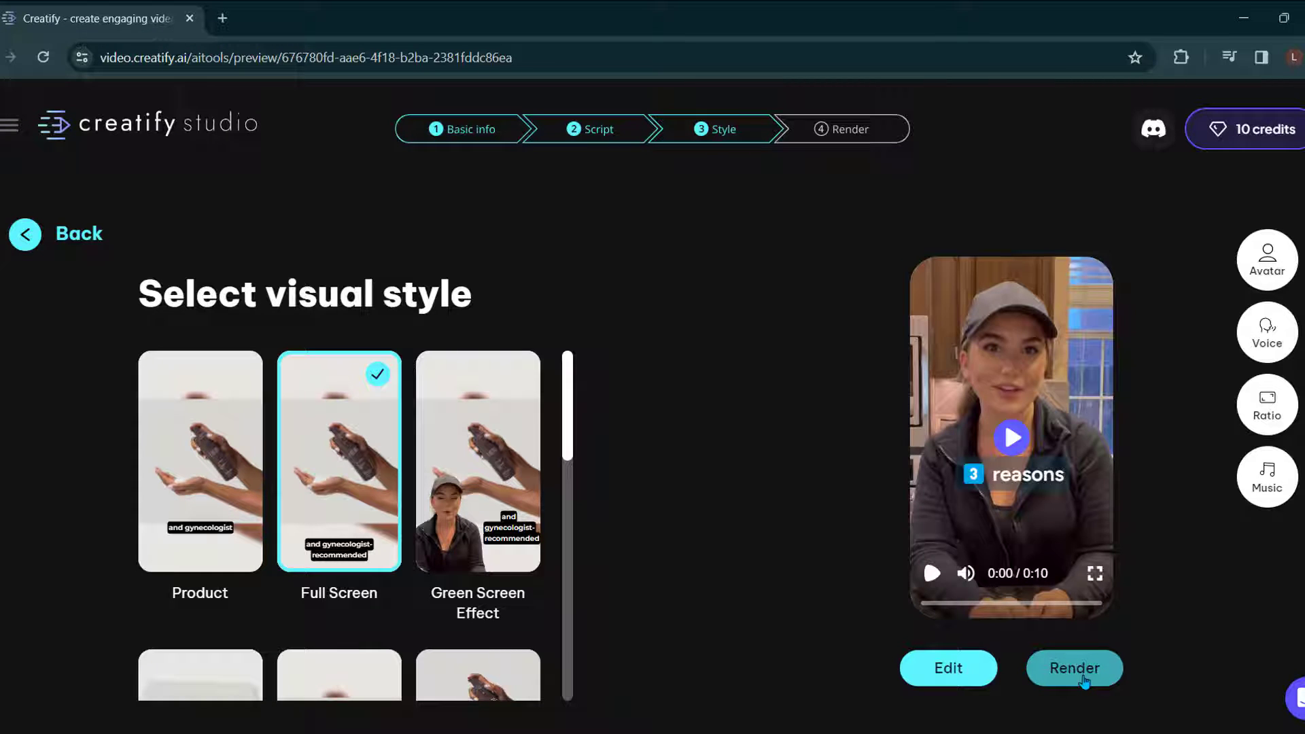
Review the avatar list and Aria voice settings, keeping both, then start rendering
{"action": "left_click", "coordinate": [1262, 275]}
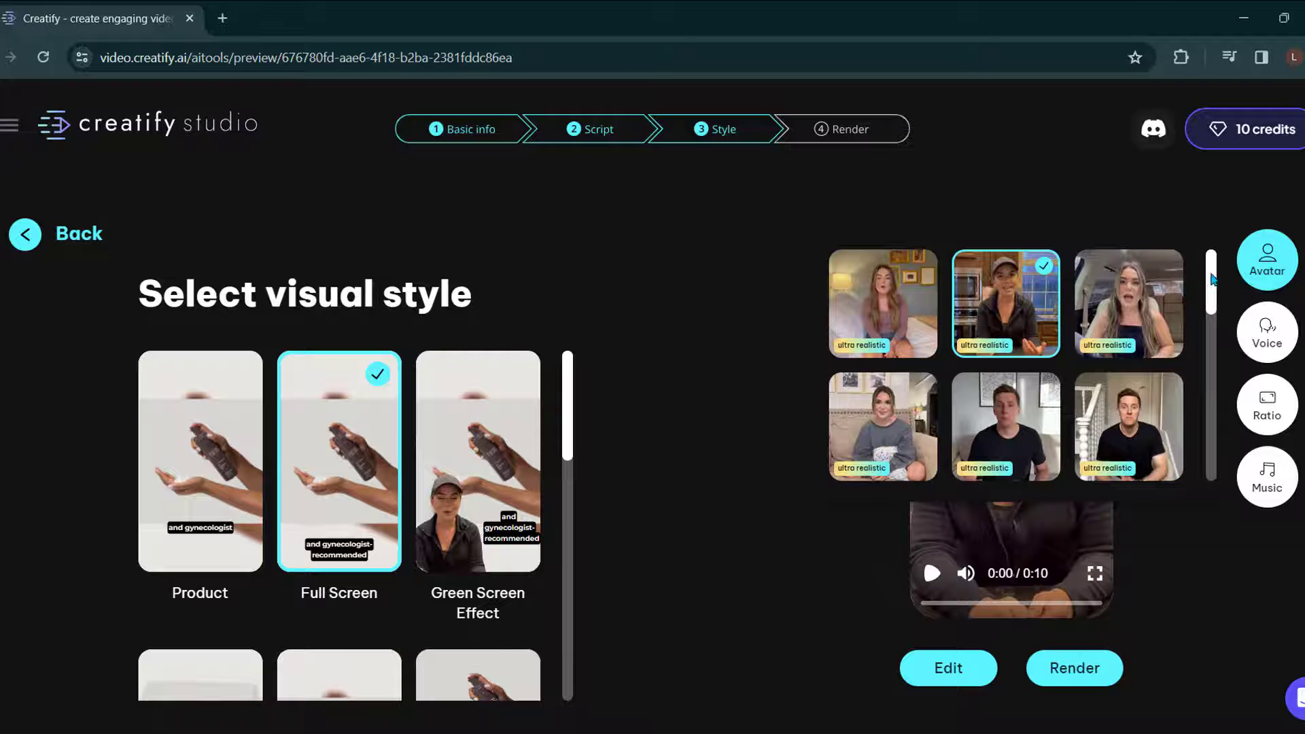
{"action": "scroll", "coordinate": [1212, 282], "scroll_direction": "down", "scroll_amount": 2}
{"action": "scroll", "coordinate": [1213, 291], "scroll_direction": "down", "scroll_amount": 2}
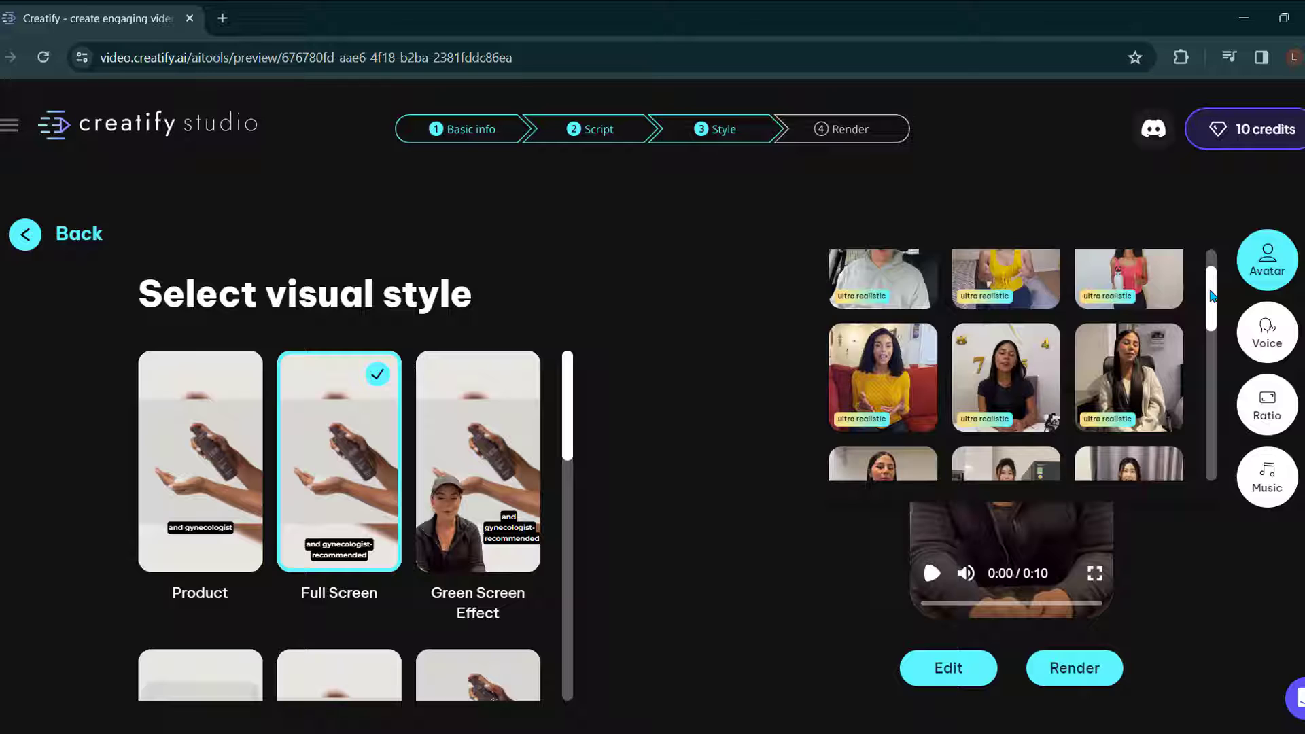
{"action": "scroll", "coordinate": [1212, 295], "scroll_direction": "up", "scroll_amount": 1}
{"action": "left_click_drag", "start_coordinate": [1210, 294], "coordinate": [1210, 306]}
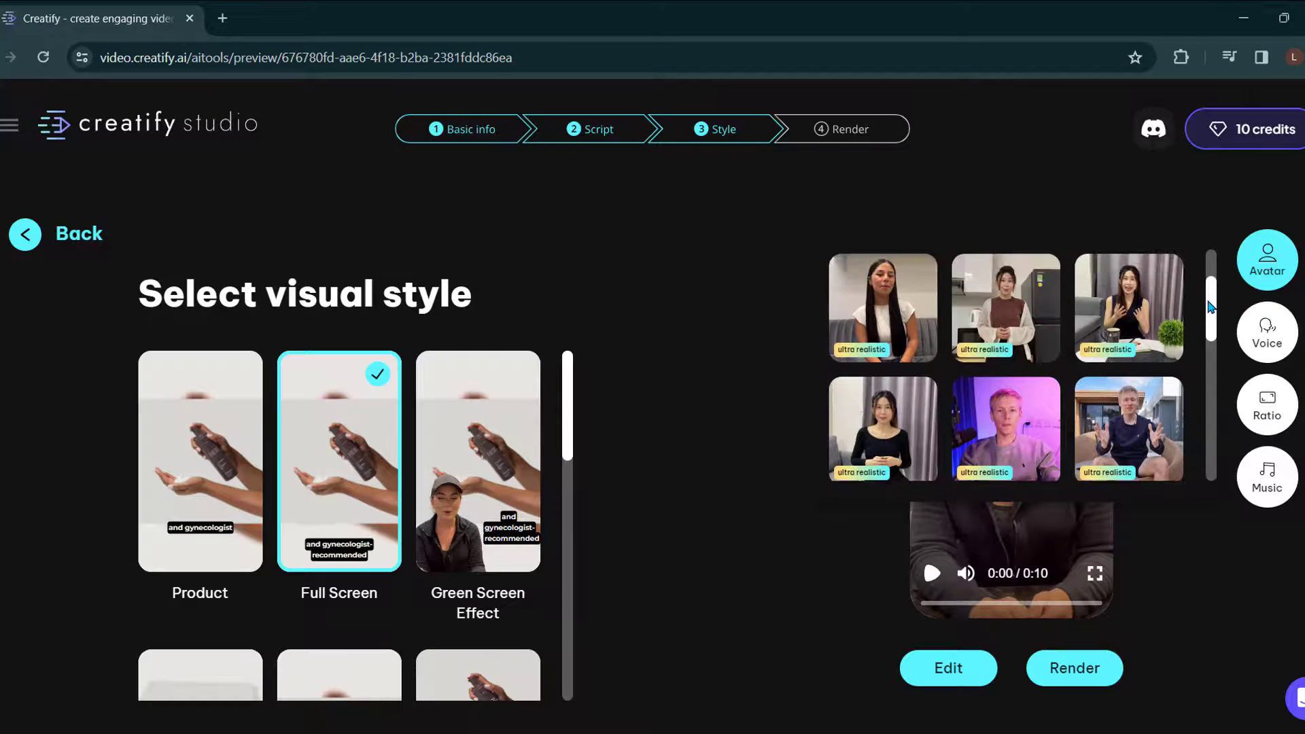
{"action": "left_click", "coordinate": [1260, 328]}
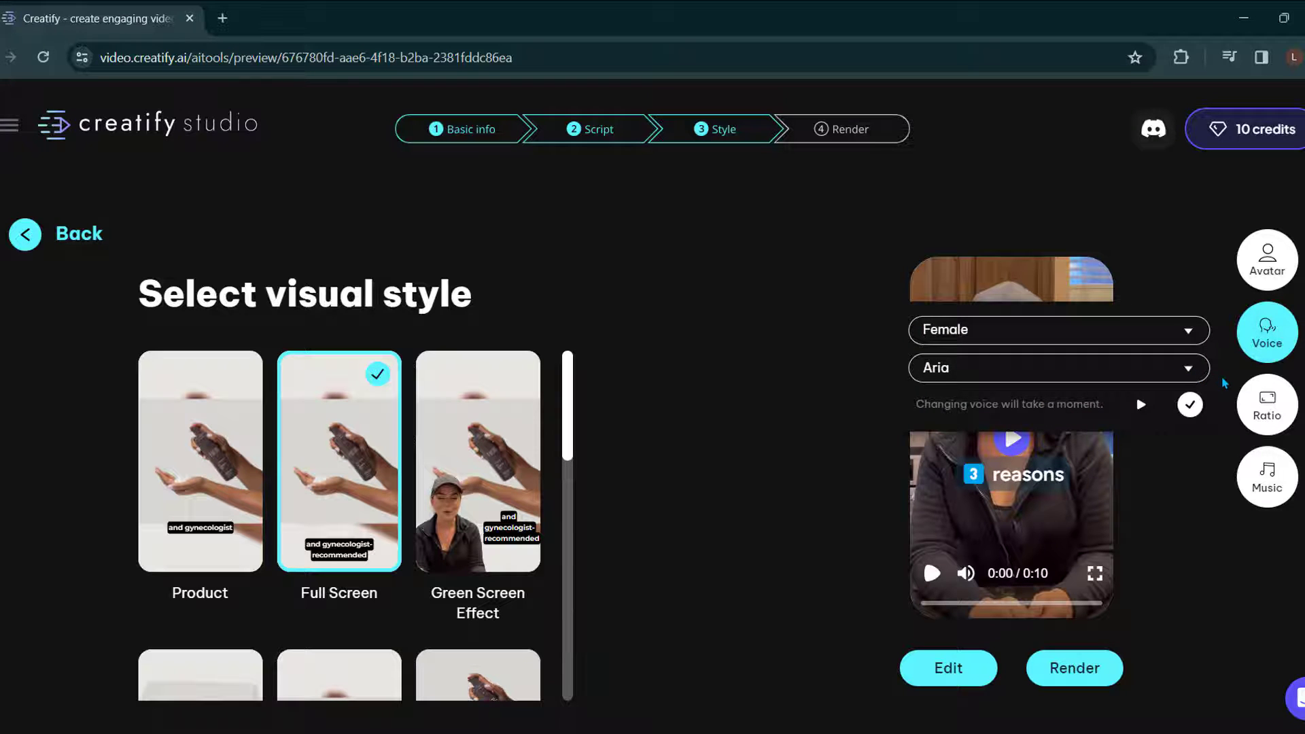
{"action": "left_click", "coordinate": [1190, 405]}
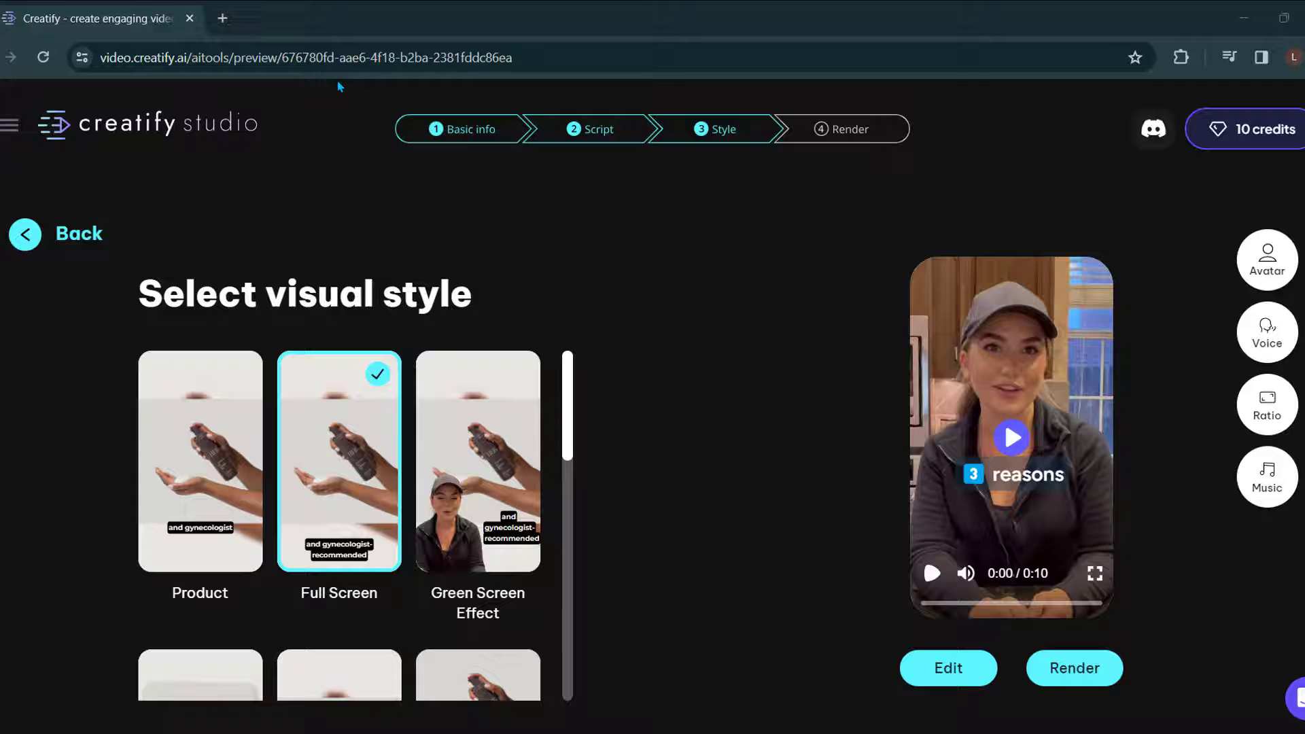
{"action": "left_click", "coordinate": [1064, 682]}
Choose Render with watermark, then play the rendered Mocktail Wash video from Past Projects
{"action": "left_click", "coordinate": [789, 667]}
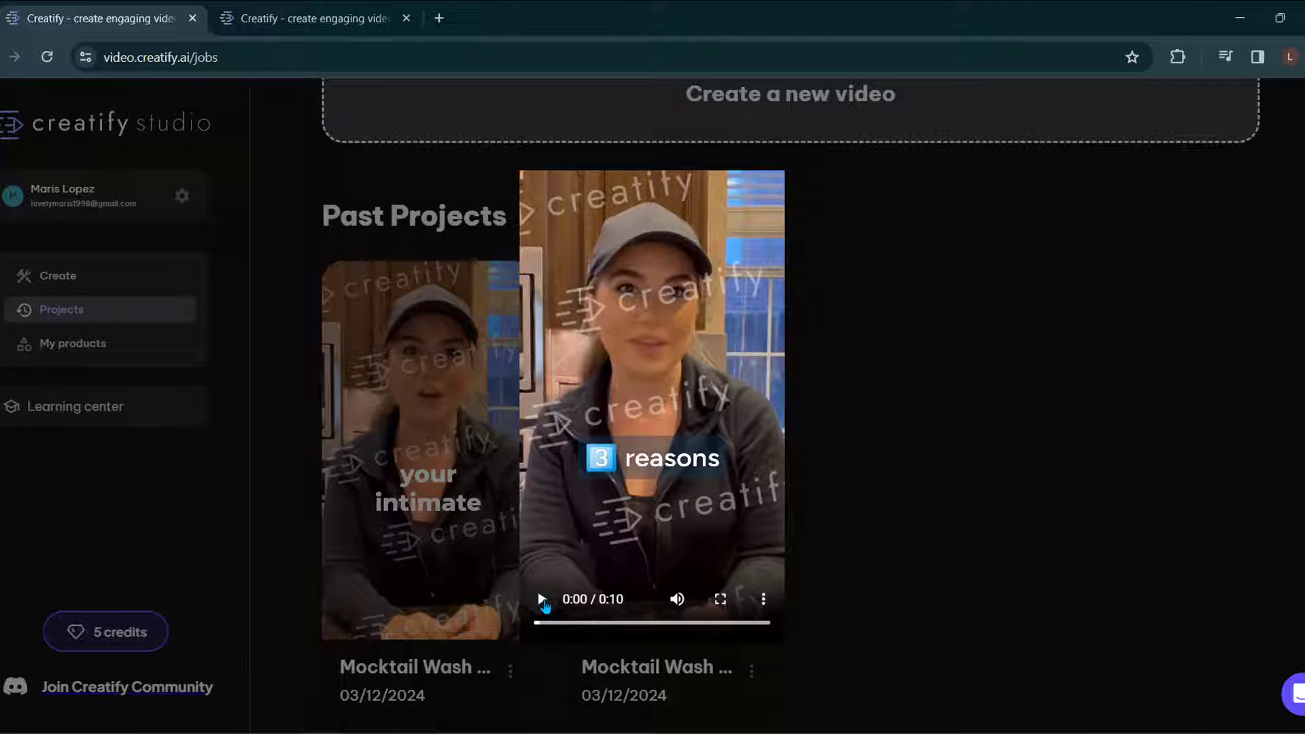
{"action": "left_click", "coordinate": [543, 601]}
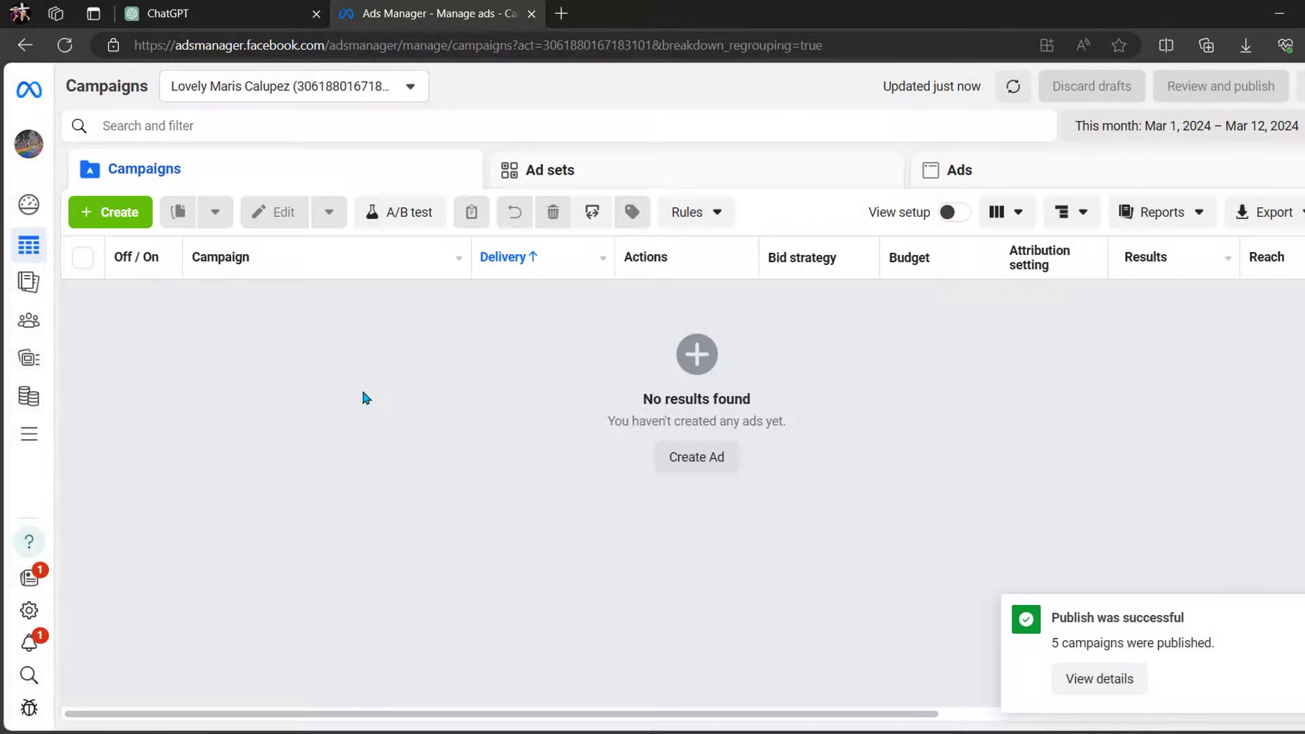
Create a new campaign with the Sales objective and a manual setup
{"action": "left_click", "coordinate": [128, 226]}
{"action": "left_click", "coordinate": [547, 526]}
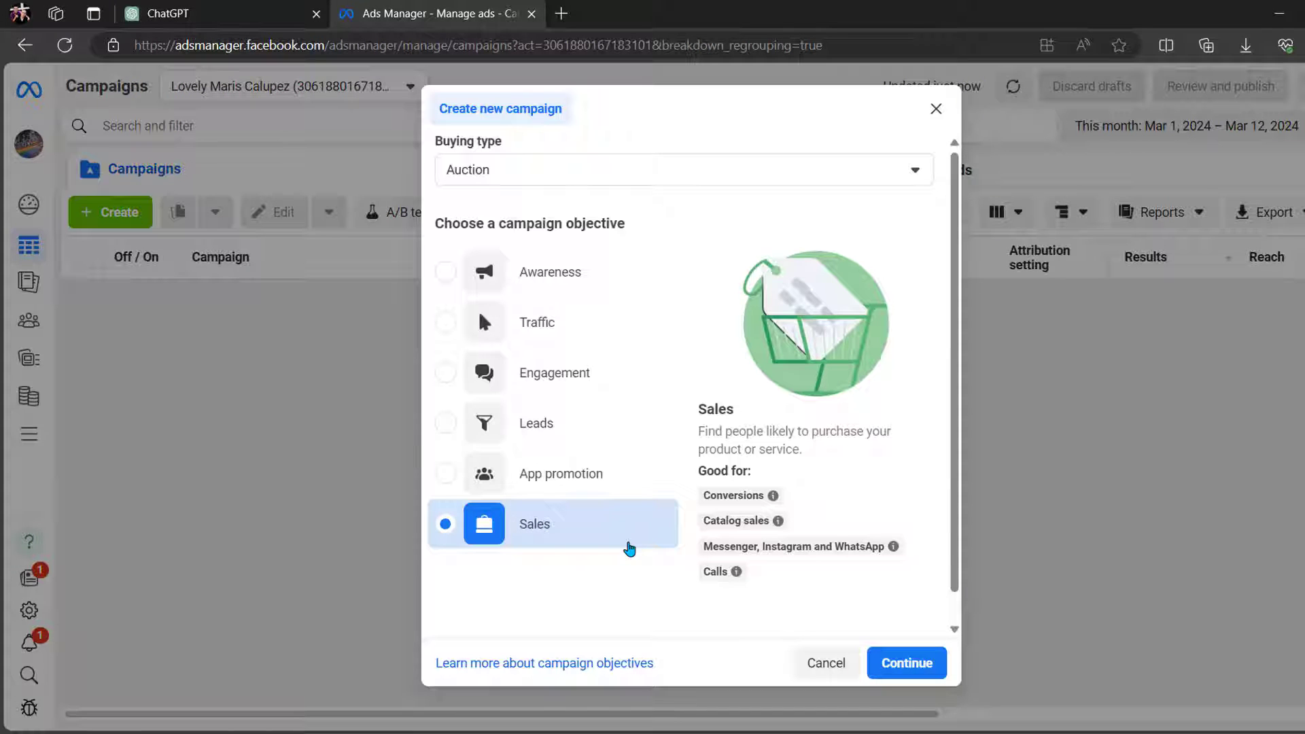
{"action": "left_click", "coordinate": [902, 664]}
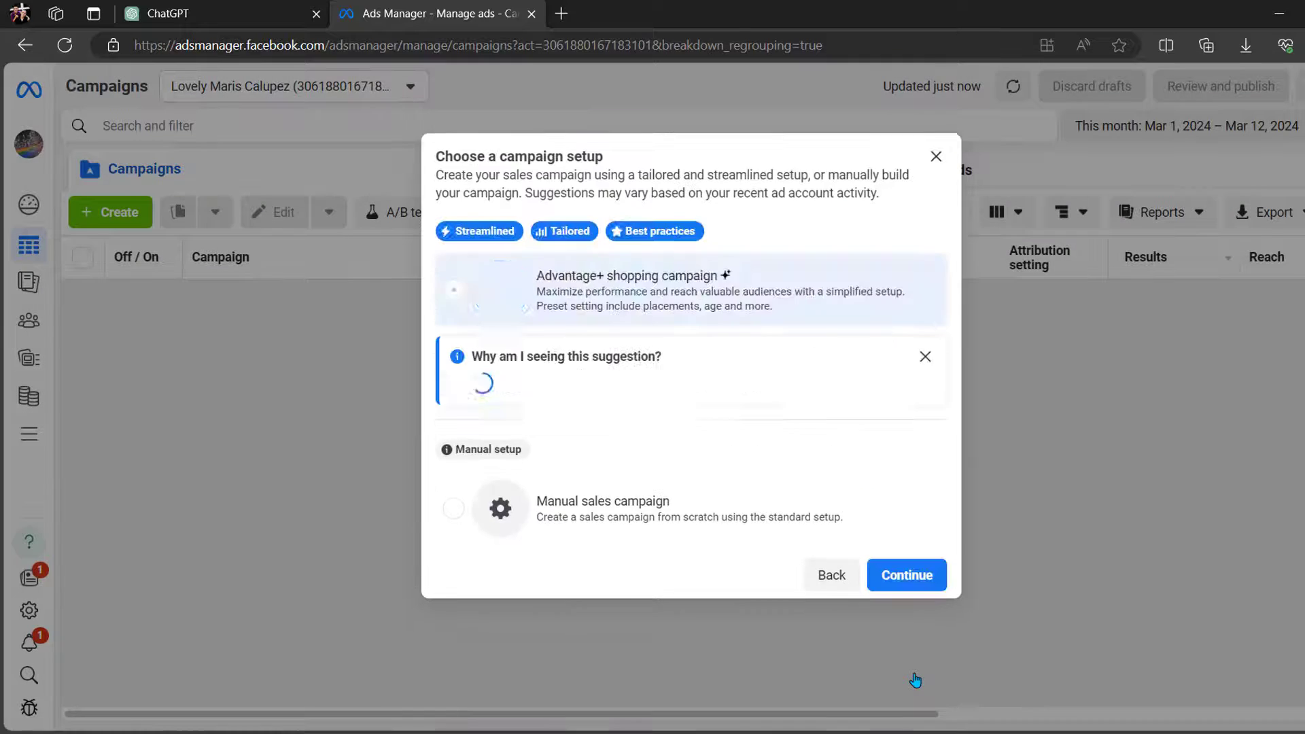
{"action": "left_click", "coordinate": [729, 514]}
{"action": "left_click", "coordinate": [904, 573]}
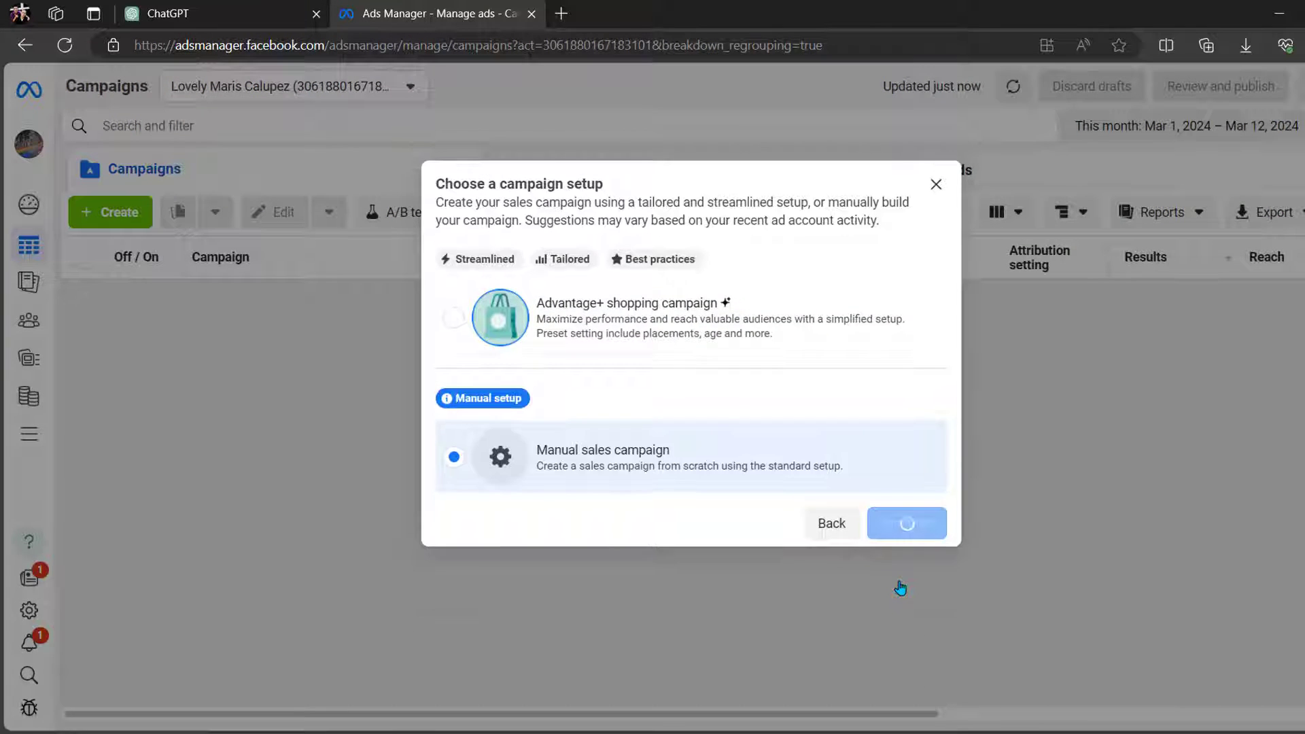
Rename the campaign 'Broad' and continue to the New Sales Ad Set
{"action": "triple_click", "coordinate": [743, 212]}
{"action": "type", "text": "Broad"}
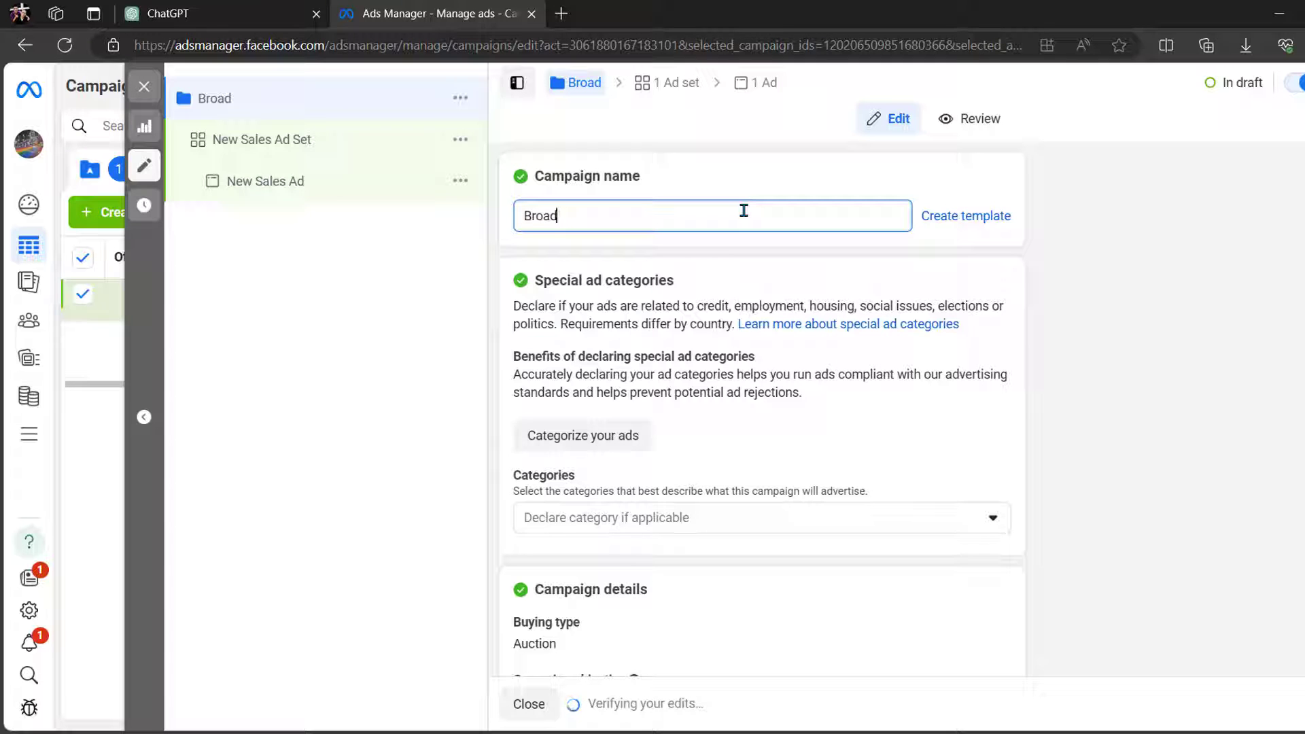
{"action": "scroll", "coordinate": [902, 361], "scroll_direction": "down", "scroll_amount": 3}
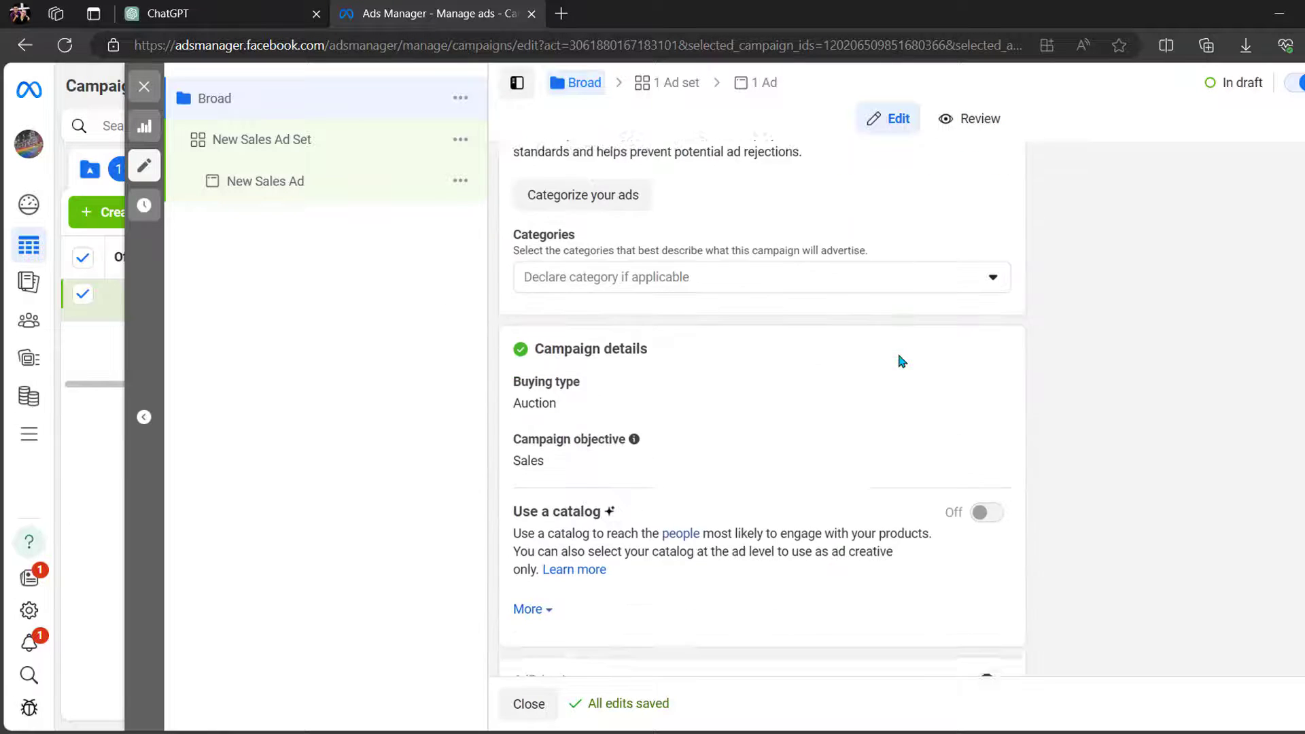
{"action": "scroll", "coordinate": [902, 360], "scroll_direction": "down", "scroll_amount": 3}
{"action": "left_click", "coordinate": [1304, 704]}
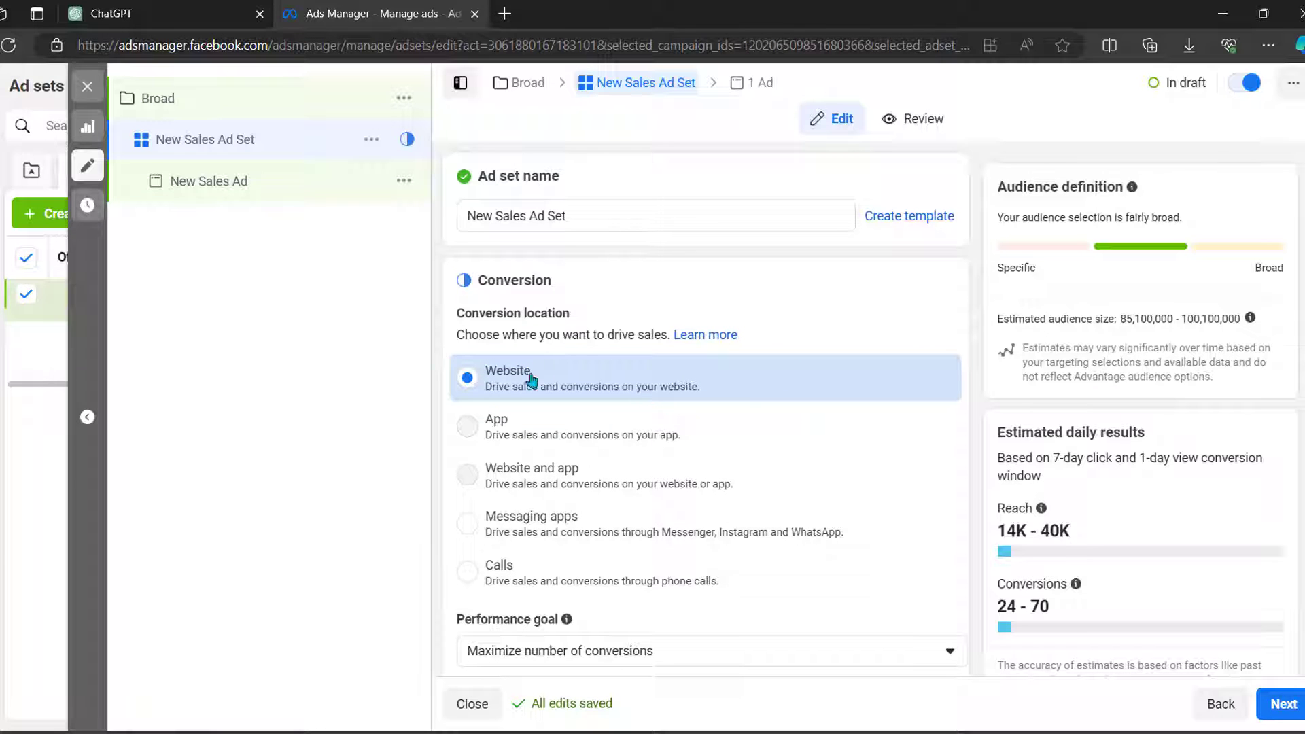
Set the ad set's conversion event to Purchase and select the daily budget amount for editing
{"action": "scroll", "coordinate": [804, 472], "scroll_direction": "down", "scroll_amount": 4}
{"action": "left_click", "coordinate": [805, 475]}
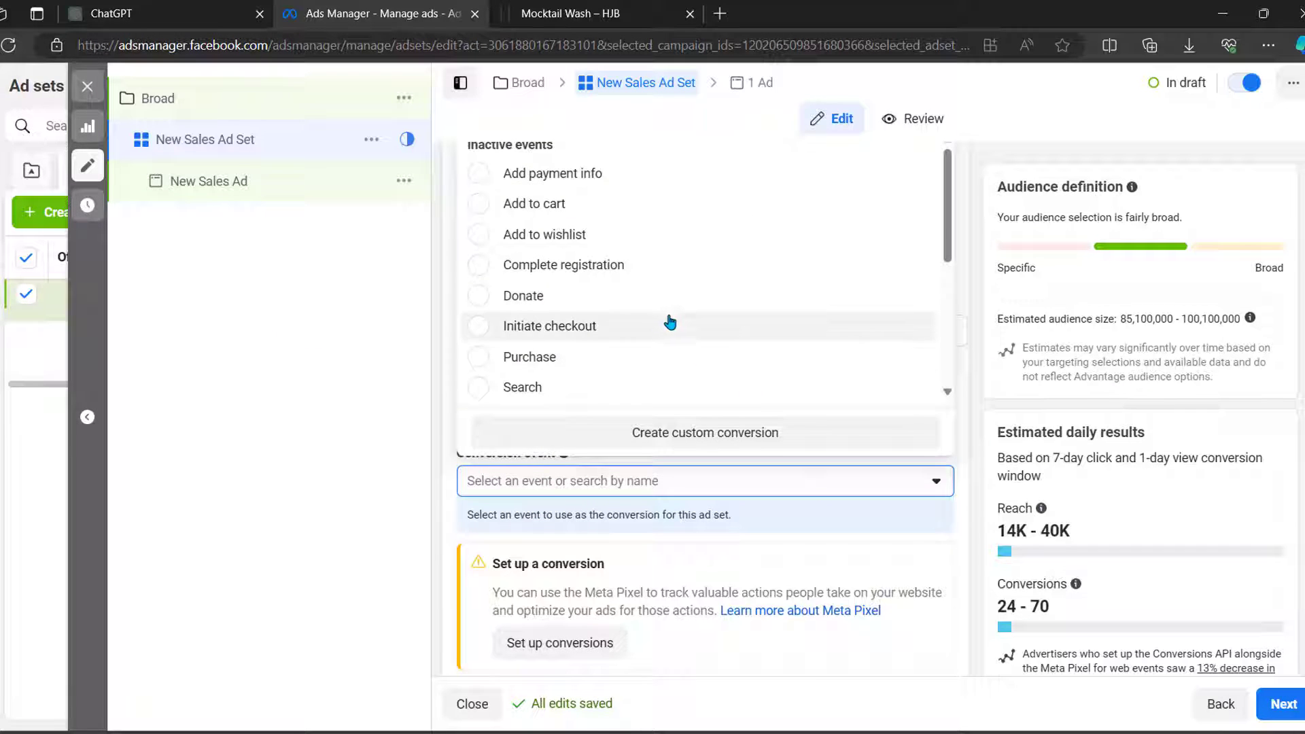
{"action": "left_click", "coordinate": [615, 443]}
{"action": "scroll", "coordinate": [482, 450], "scroll_direction": "down", "scroll_amount": 10}
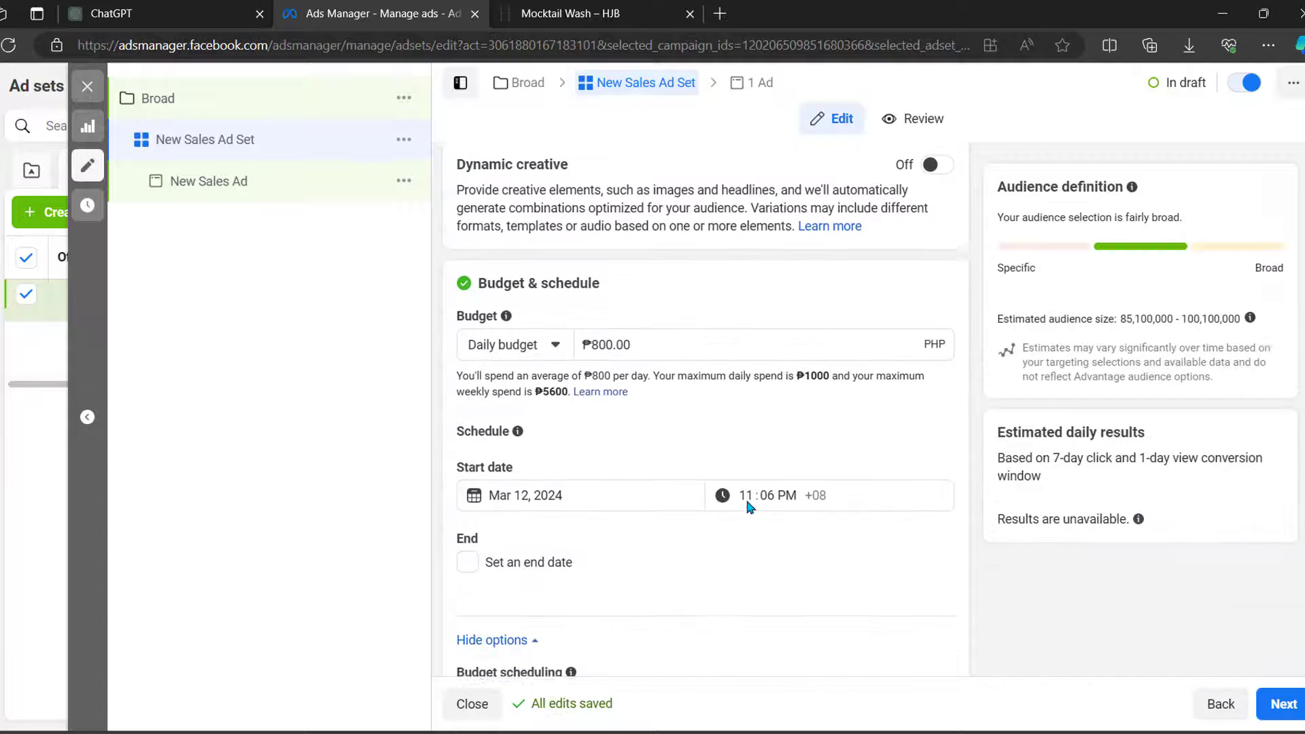
{"action": "double_click", "coordinate": [671, 342]}
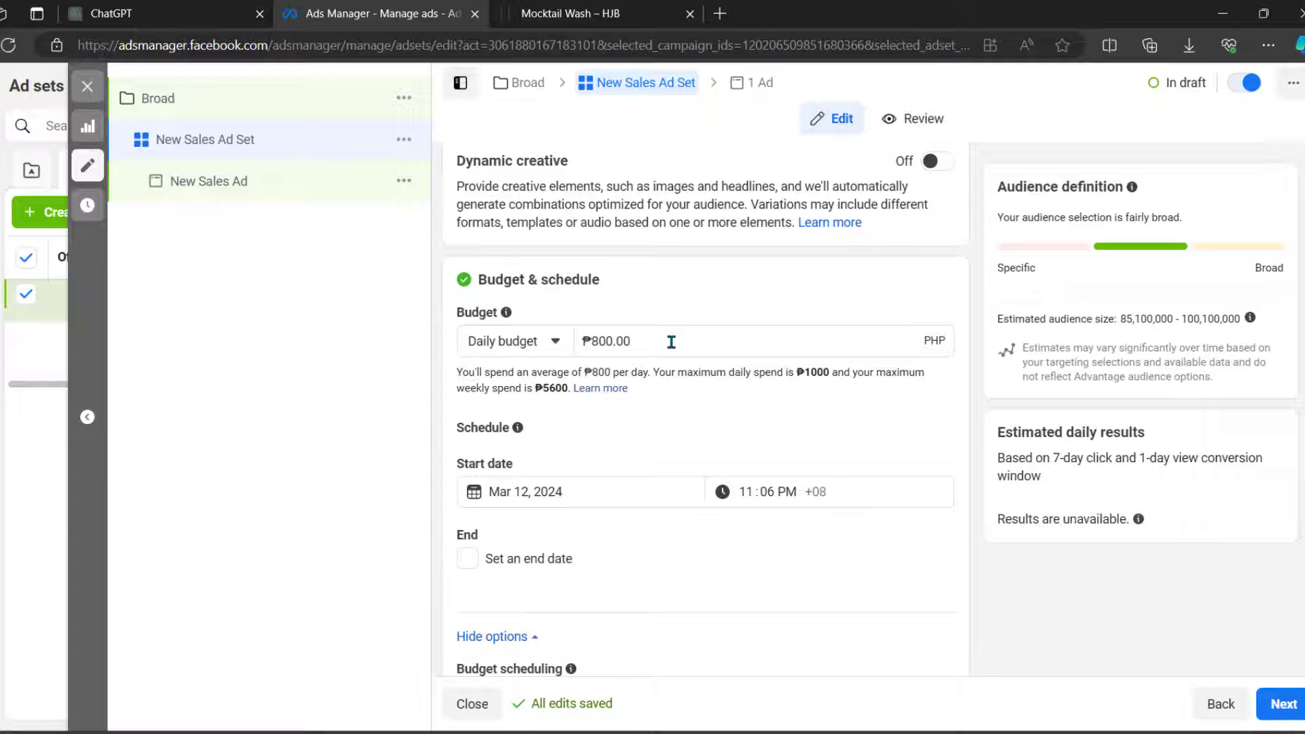
Add the Creatify '3 reasons' video as the new sales ad's media
{"action": "left_click", "coordinate": [1285, 704]}
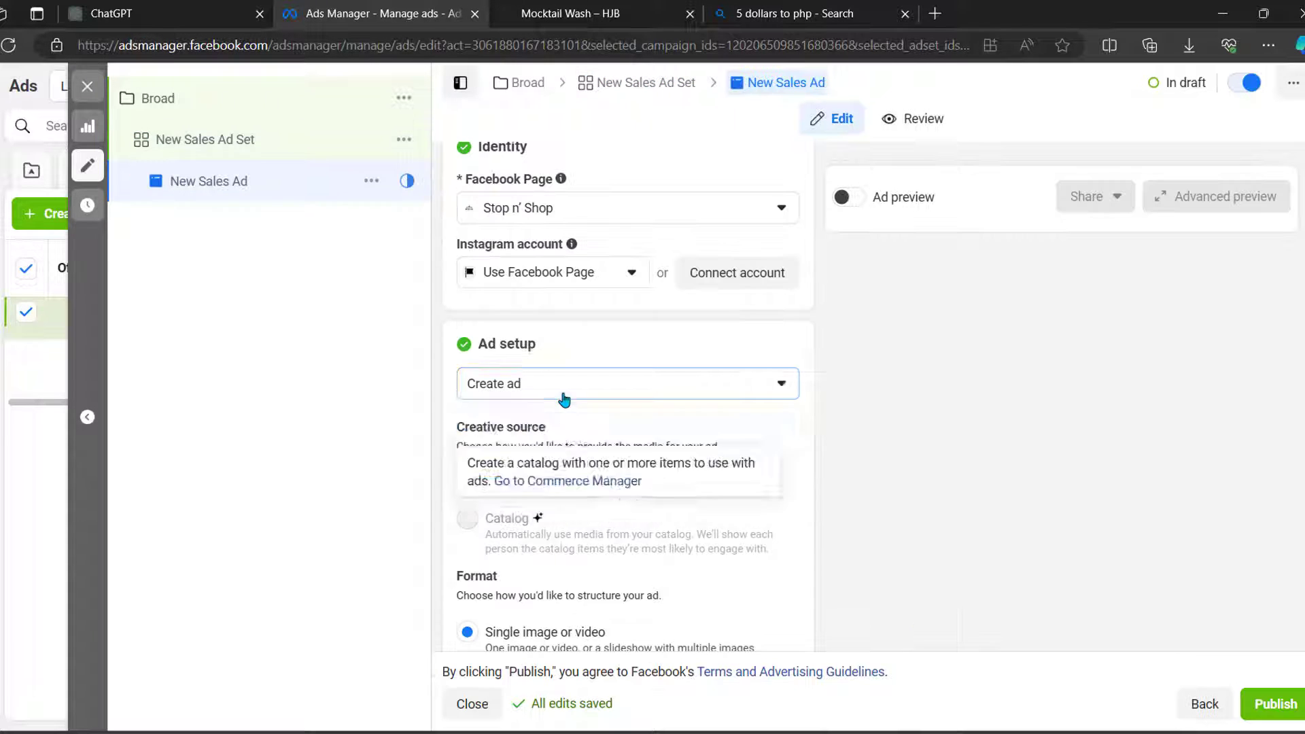
{"action": "left_click", "coordinate": [563, 384]}
{"action": "left_click", "coordinate": [568, 428]}
{"action": "scroll", "coordinate": [539, 491], "scroll_direction": "down", "scroll_amount": 10}
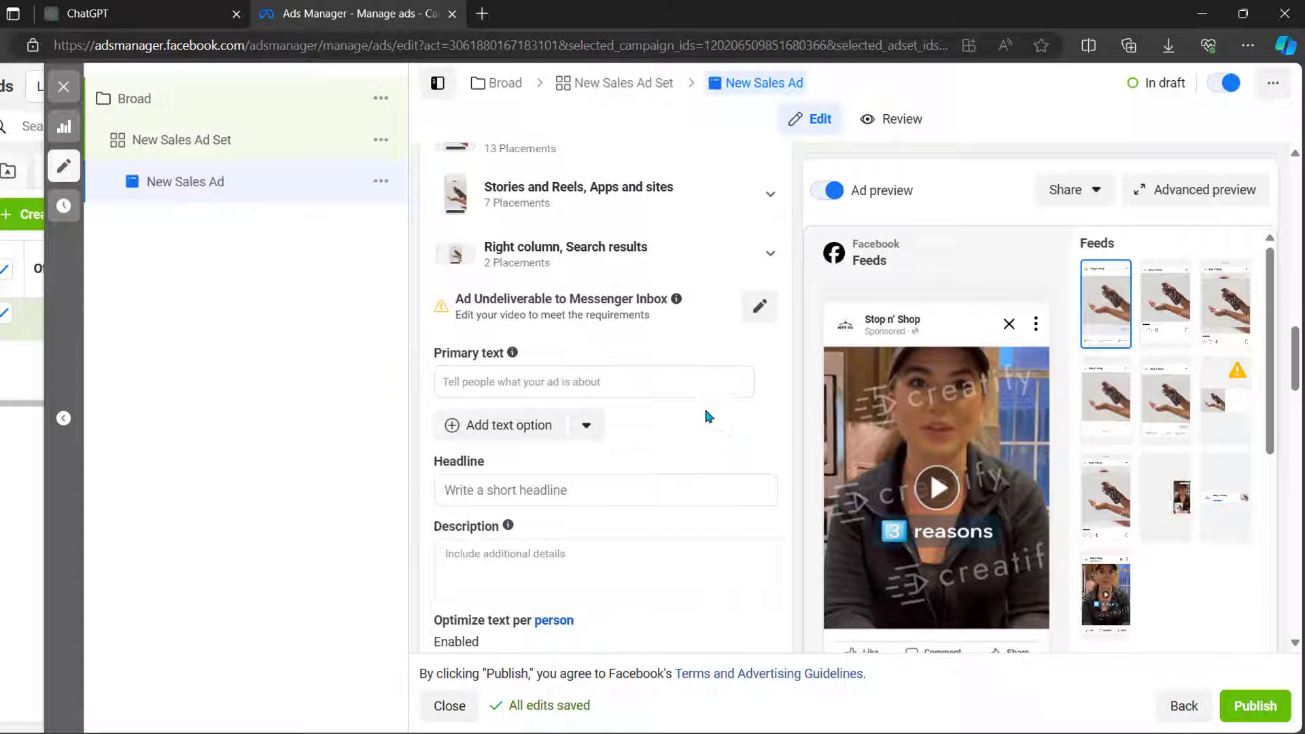
Paste the prepared ad copy as primary text and 'Mocktail Wash' from the product page as headline
{"action": "scroll", "coordinate": [692, 404], "scroll_direction": "down", "scroll_amount": 1}
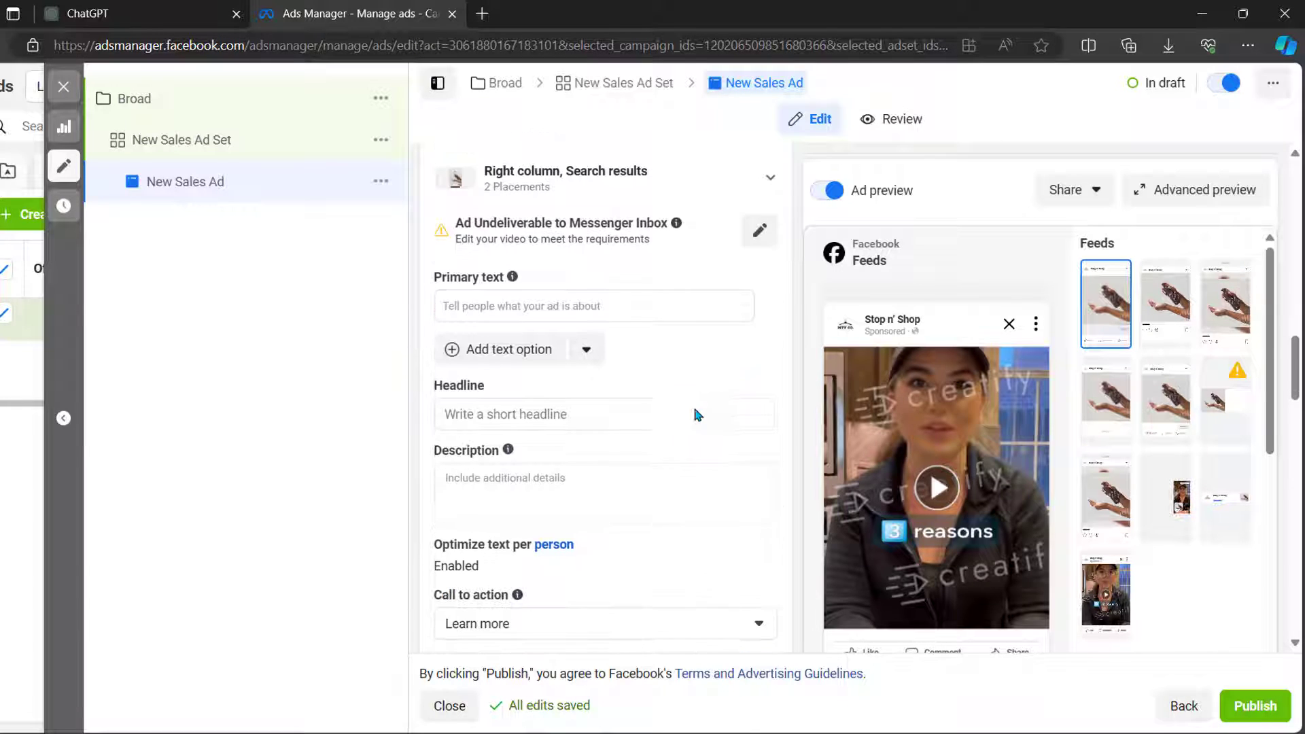
{"action": "left_click", "coordinate": [591, 306]}
{"action": "type", "text": "Indulge Your Vulva with The Mocktail  Hey ladies! Ready to give your vulva the VIP treatment it deserves? Say goodbye to harsh chemicals and hello to a refreshing cleanse with The Mocktail!  • Designed for sensitive skin, our unscented formula is like a breath of fresh air for your most delicate parts. No more worrying about irritation or disruption to your vaginal flora and pH levels. The Mocktail is here to soothe and pamper.  And guess what? It's gynecologist-recommended! So you can trust that you're giving your body the care it needs.  Treat yourself to The Mocktail today and experience the difference! Your vulva will thank you.  Click the link to get yours now!"}
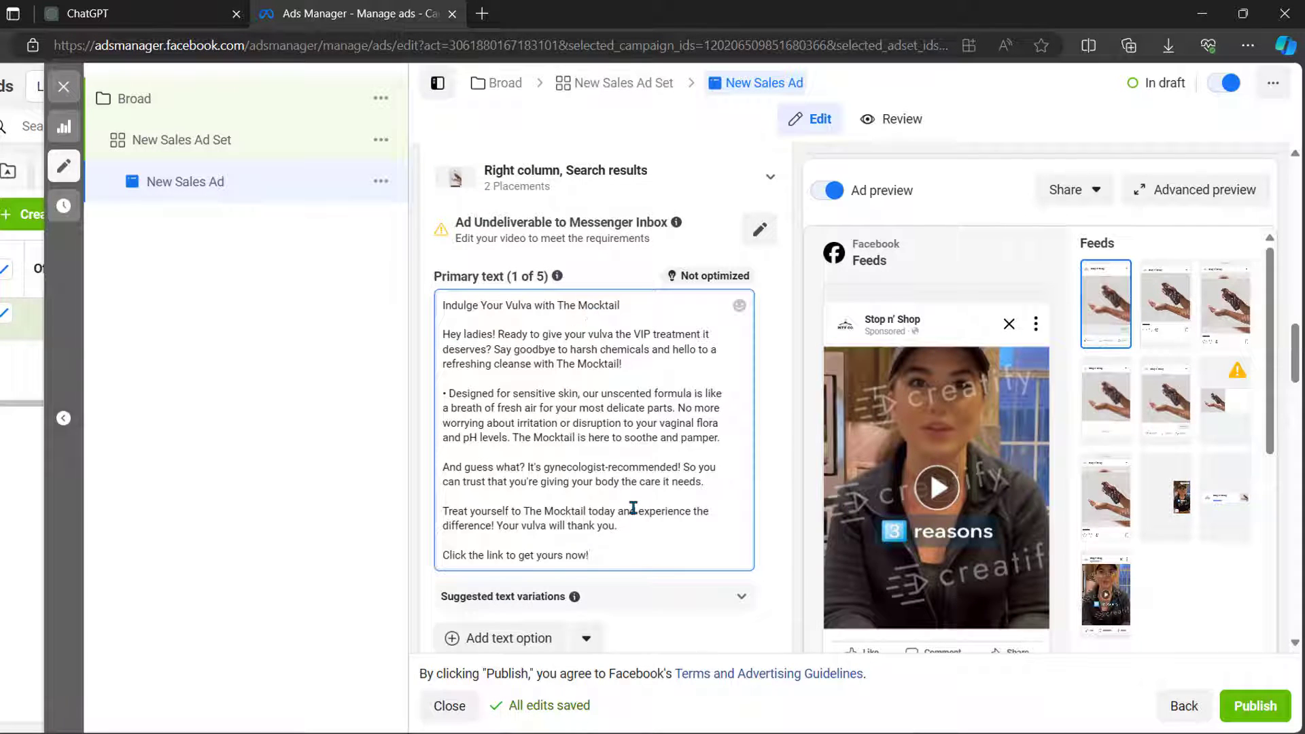
{"action": "scroll", "coordinate": [633, 508], "scroll_direction": "down", "scroll_amount": 2}
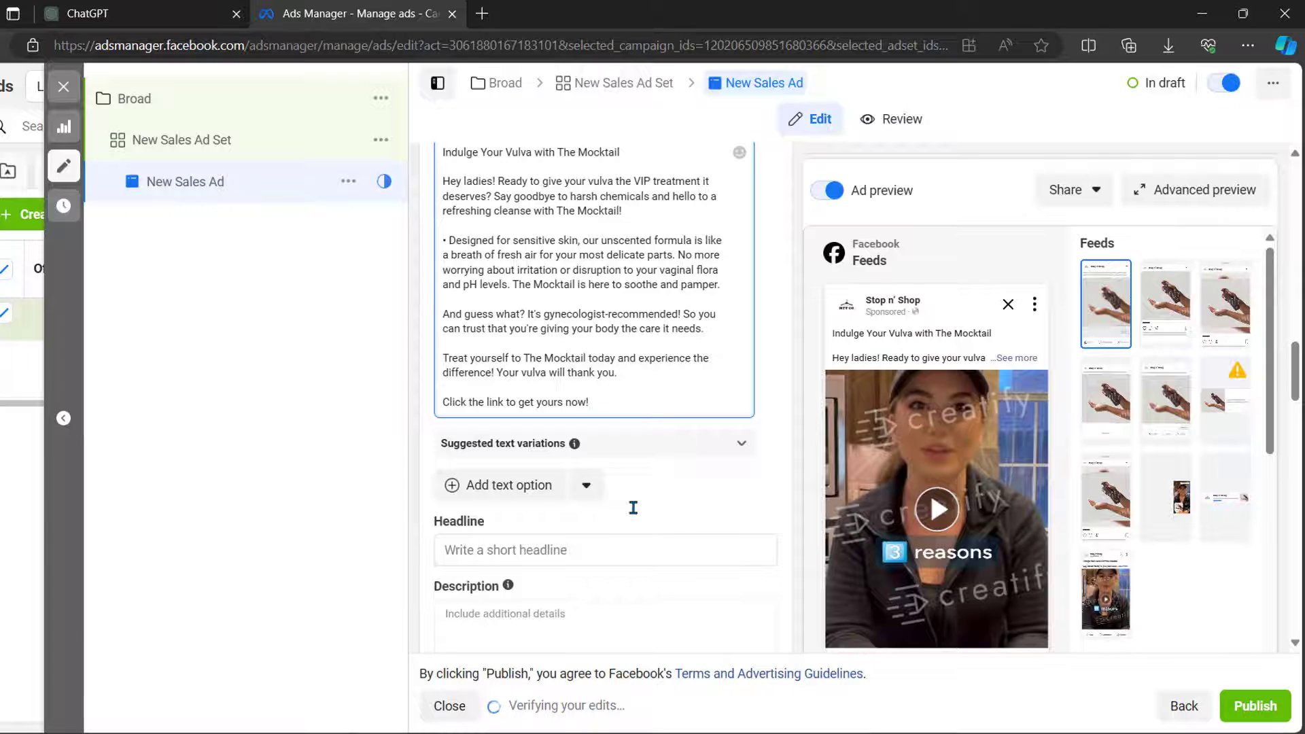
{"action": "left_click", "coordinate": [545, 546]}
{"action": "key", "text": "alt+Tab"}
{"action": "left_click_drag", "start_coordinate": [896, 293], "coordinate": [627, 294]}
{"action": "key", "text": "ctrl+c"}
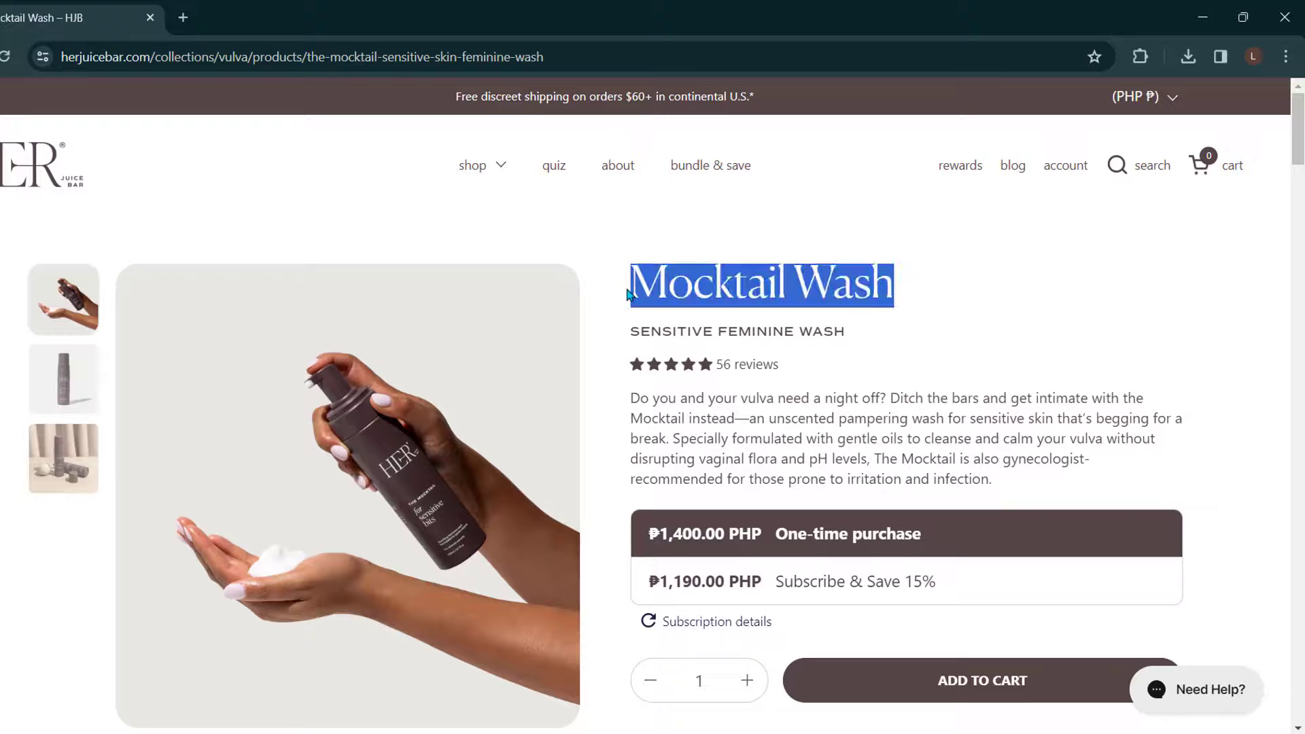
{"action": "key", "text": "alt+Tab"}
{"action": "key", "text": "ctrl+v"}
Enter 'Free shipping' as the description, choose Shop now as the call to action, then begin the website link
{"action": "scroll", "coordinate": [632, 530], "scroll_direction": "down", "scroll_amount": 5}
{"action": "left_click", "coordinate": [585, 340]}
{"action": "type", "text": "Free shipping"}
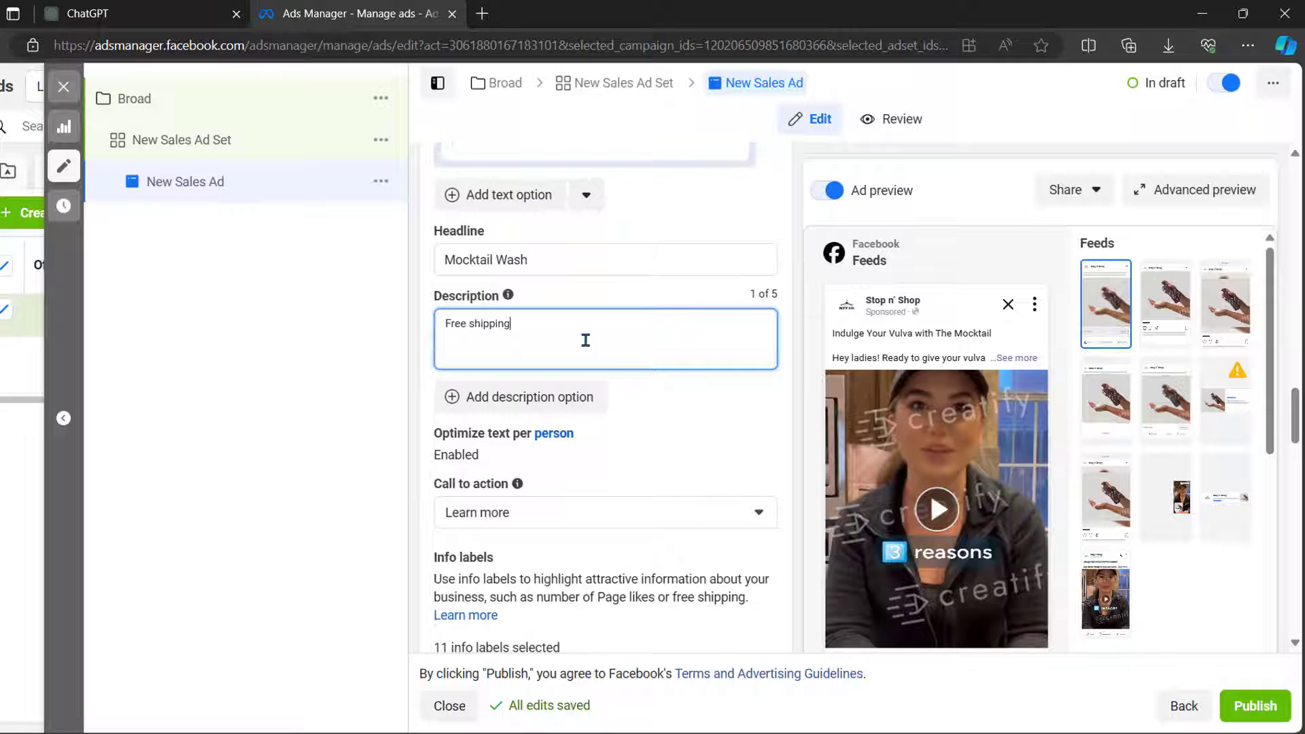
{"action": "scroll", "coordinate": [633, 442], "scroll_direction": "down", "scroll_amount": 1}
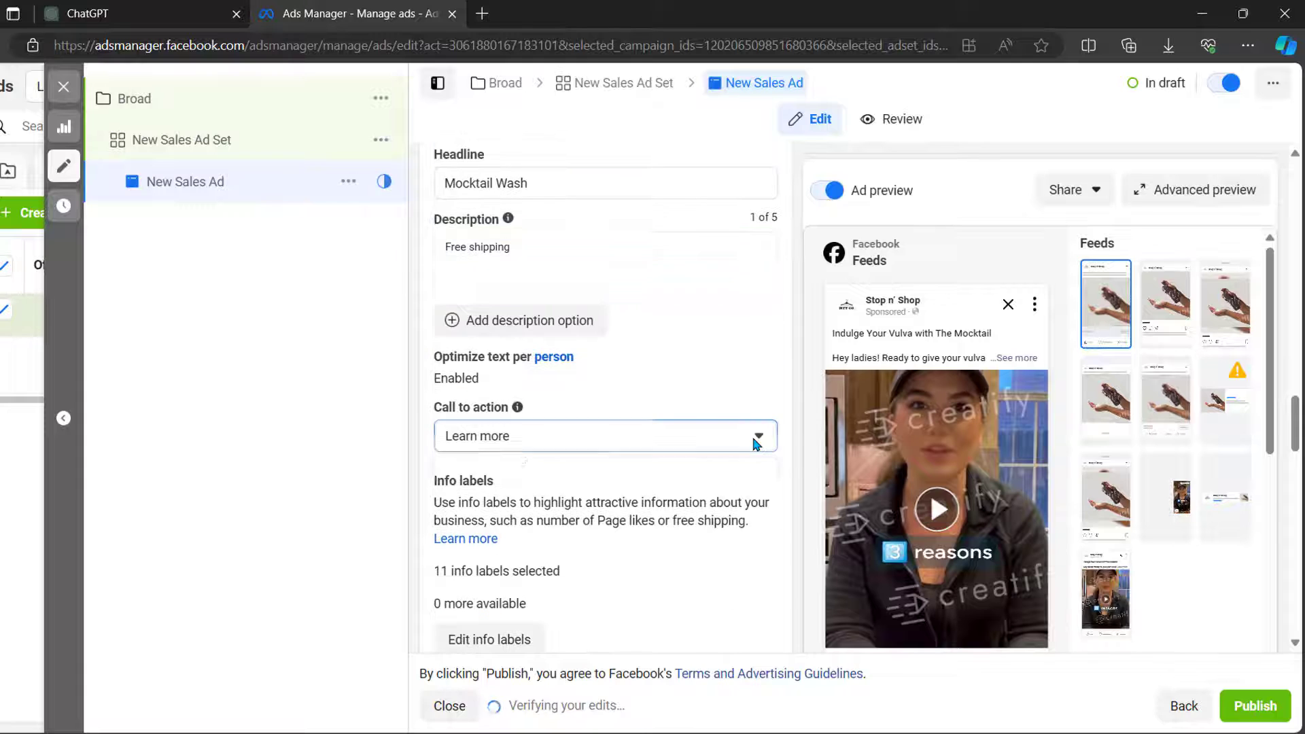
{"action": "left_click", "coordinate": [751, 433]}
{"action": "scroll", "coordinate": [503, 635], "scroll_direction": "down", "scroll_amount": 2}
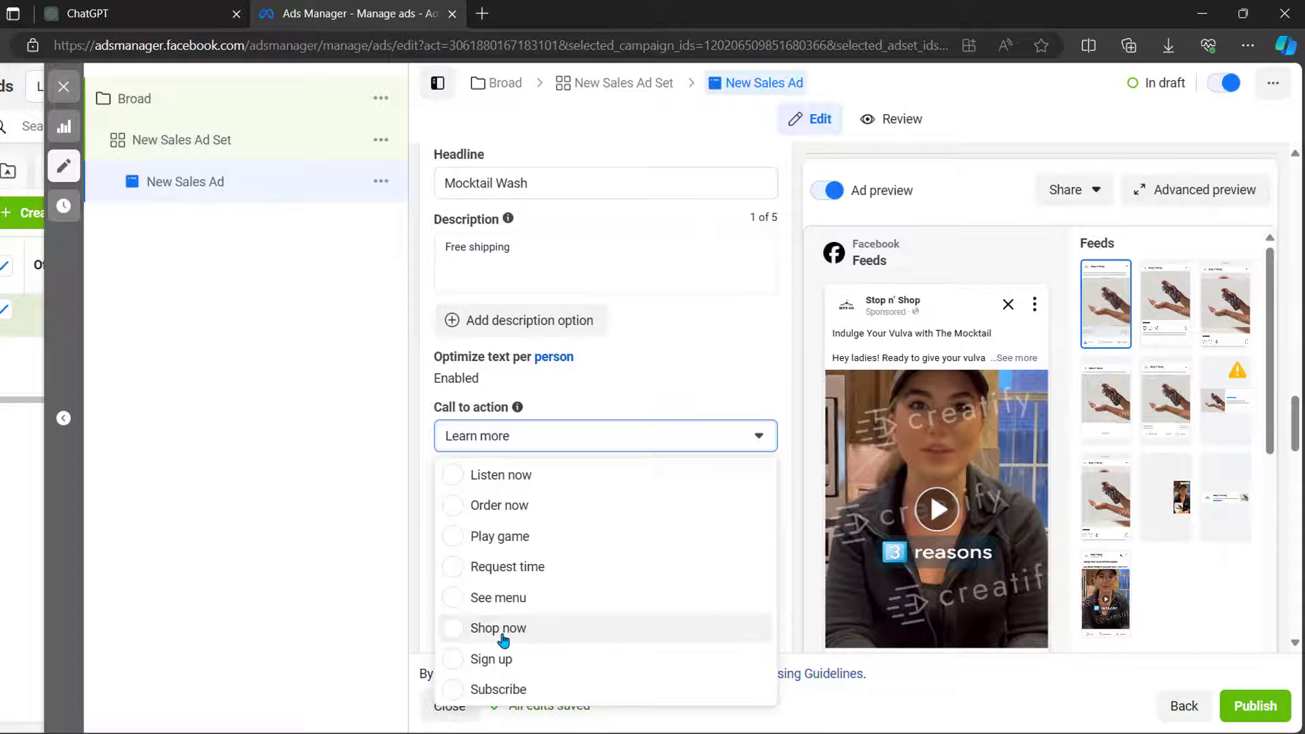
{"action": "left_click", "coordinate": [502, 629]}
{"action": "scroll", "coordinate": [578, 571], "scroll_direction": "down", "scroll_amount": 5}
{"action": "left_click", "coordinate": [641, 515]}
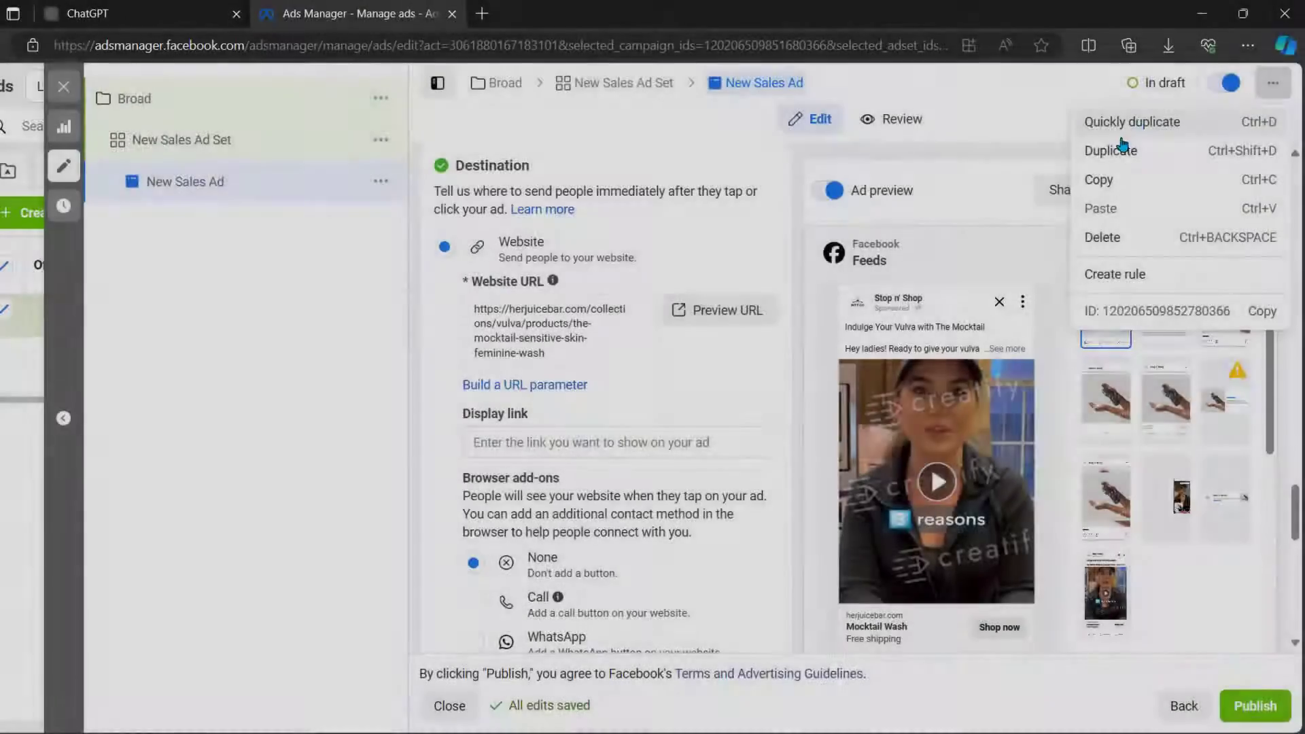
Quickly duplicate the sales ad into 'New Sales Ad - Copy'
{"action": "left_click", "coordinate": [1133, 122]}
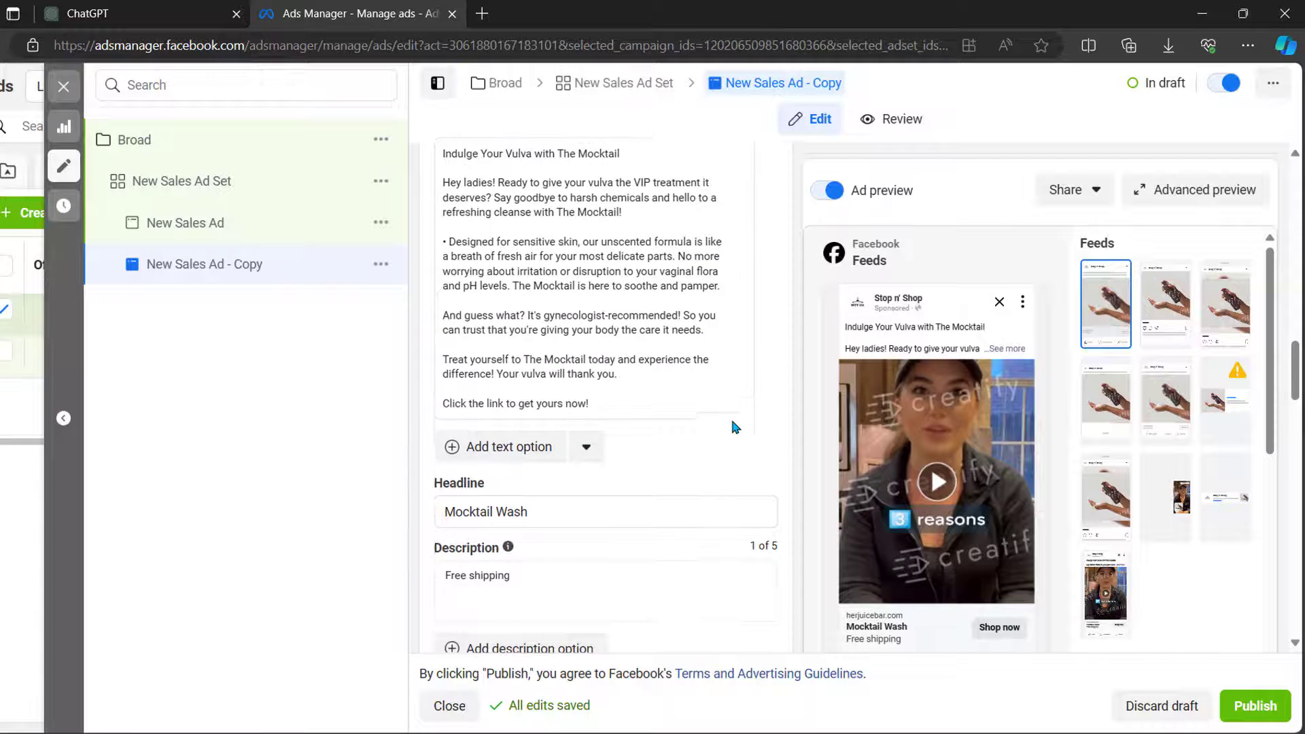
{"action": "scroll", "coordinate": [730, 416], "scroll_direction": "up", "scroll_amount": 5}
{"action": "scroll", "coordinate": [732, 421], "scroll_direction": "up", "scroll_amount": 3}
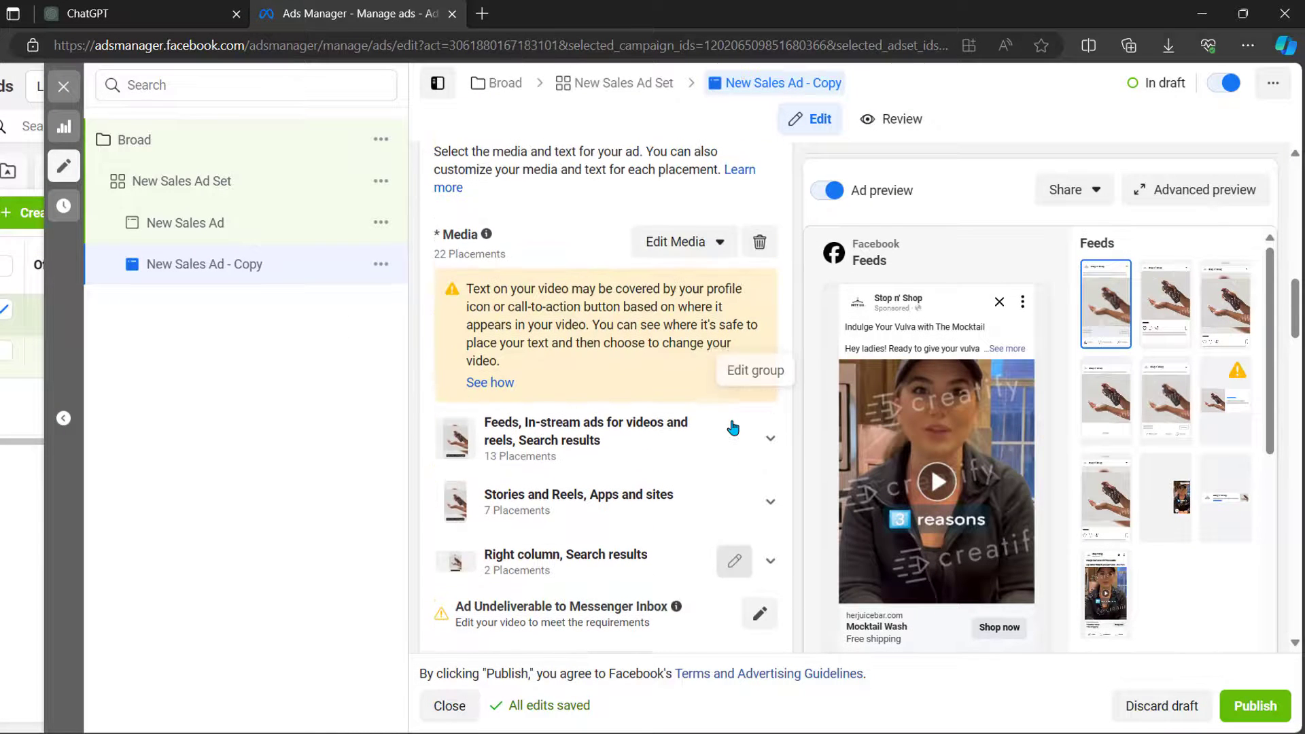
Remove the video from the copy's media and start adding an image instead
{"action": "left_click", "coordinate": [760, 244]}
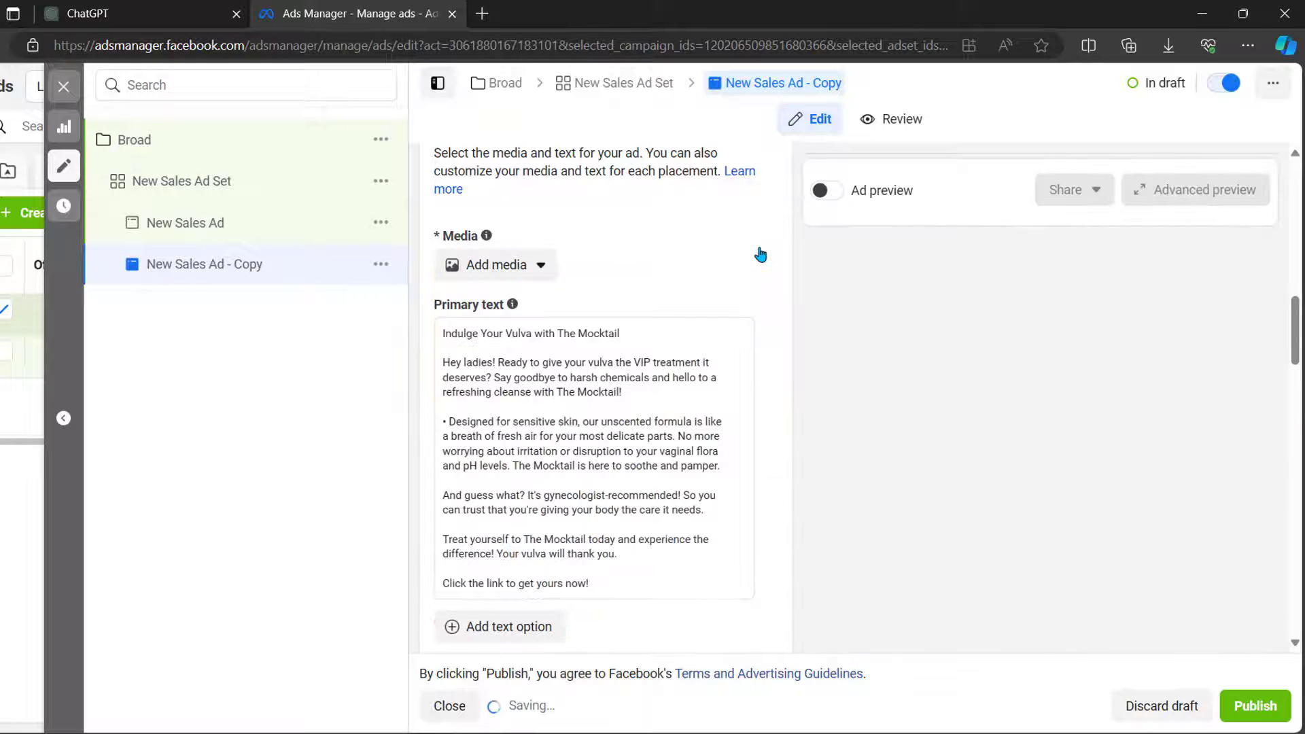
{"action": "left_click", "coordinate": [503, 266]}
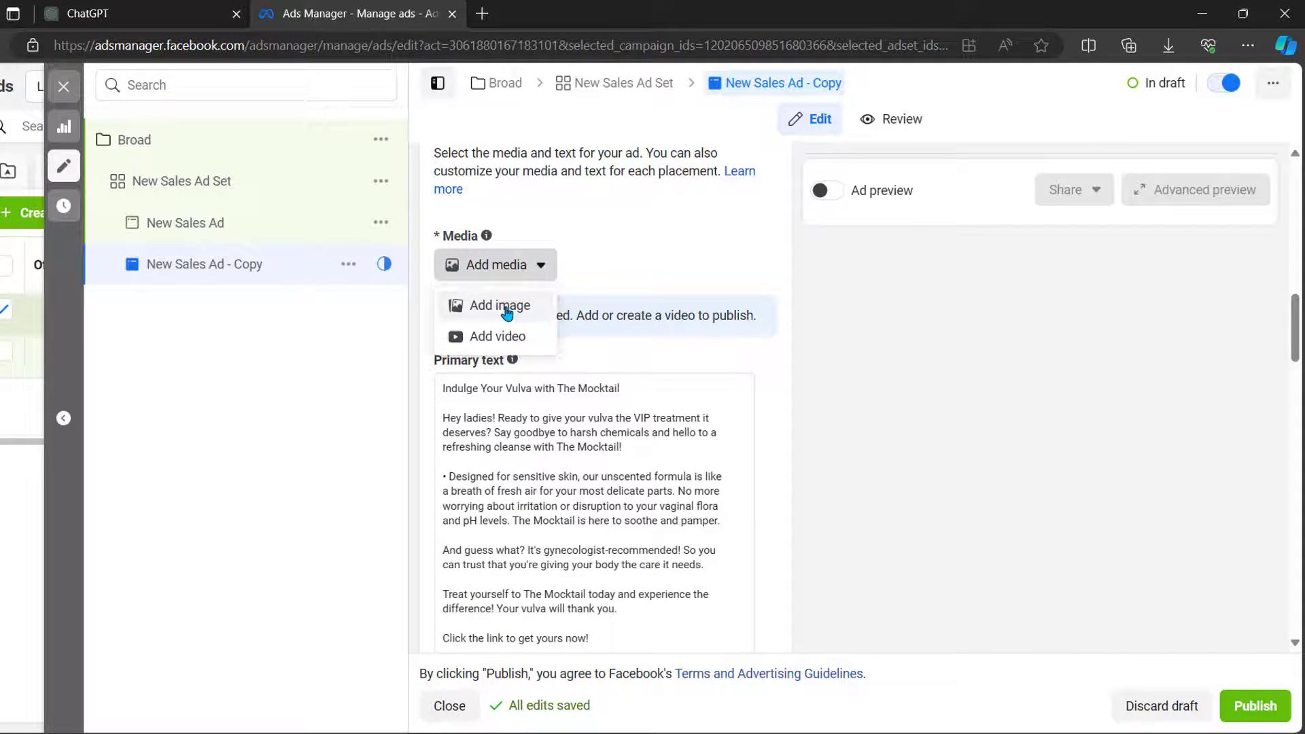
{"action": "left_click", "coordinate": [504, 307]}
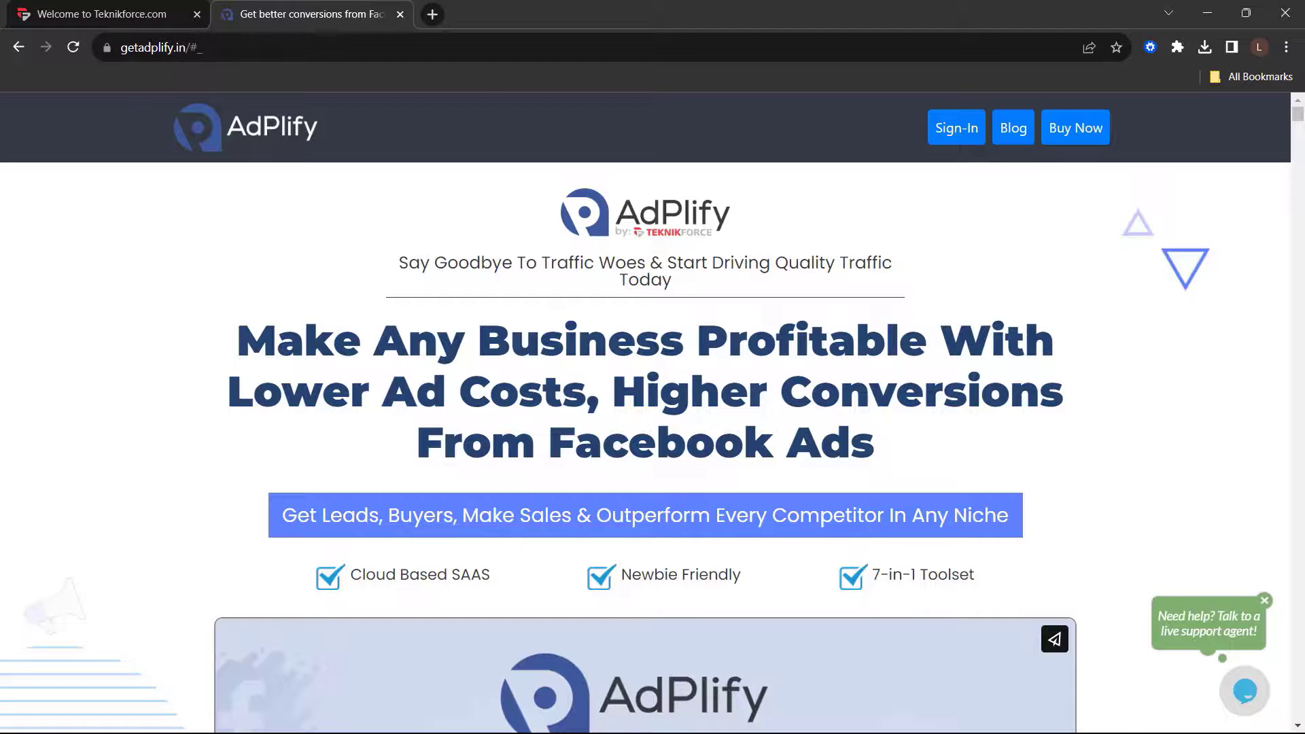
{"action": "scroll", "coordinate": [646, 408], "scroll_direction": "down", "scroll_amount": 10}
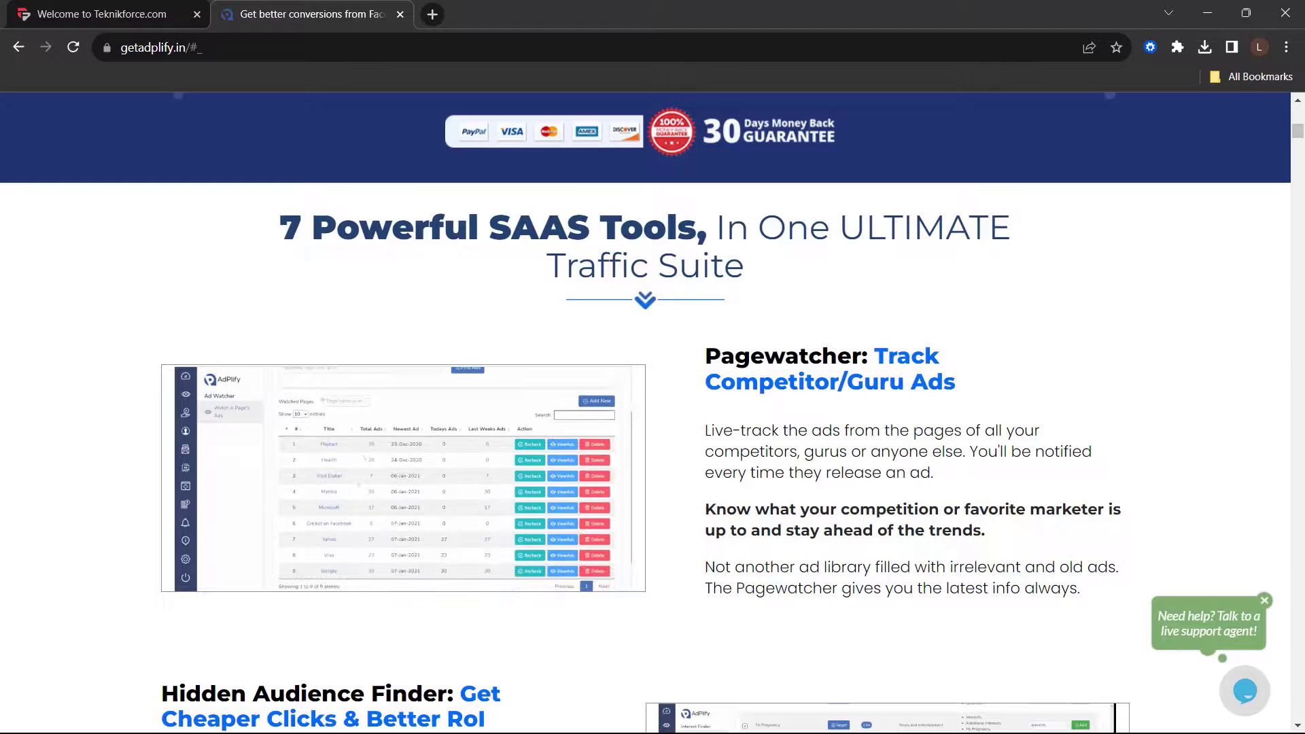
{"action": "scroll", "coordinate": [653, 407], "scroll_direction": "down", "scroll_amount": 6}
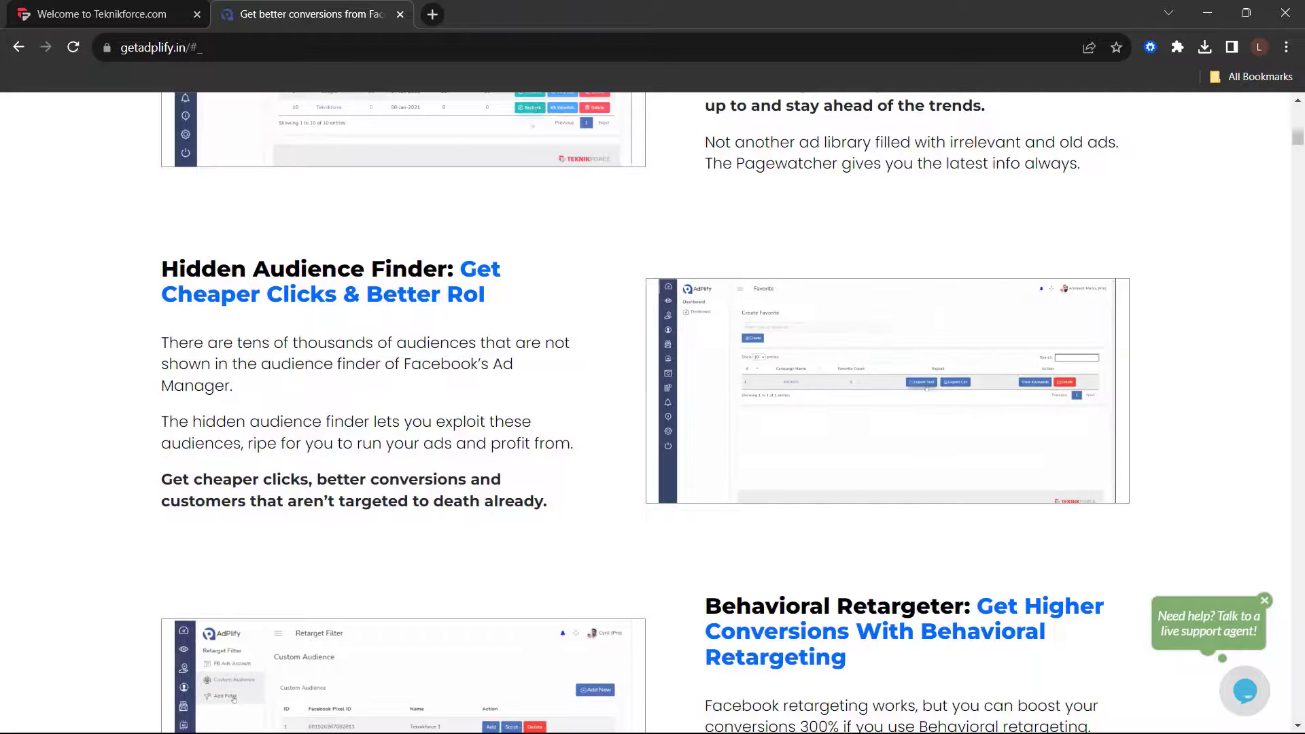
{"action": "scroll", "coordinate": [653, 408], "scroll_direction": "down", "scroll_amount": 5}
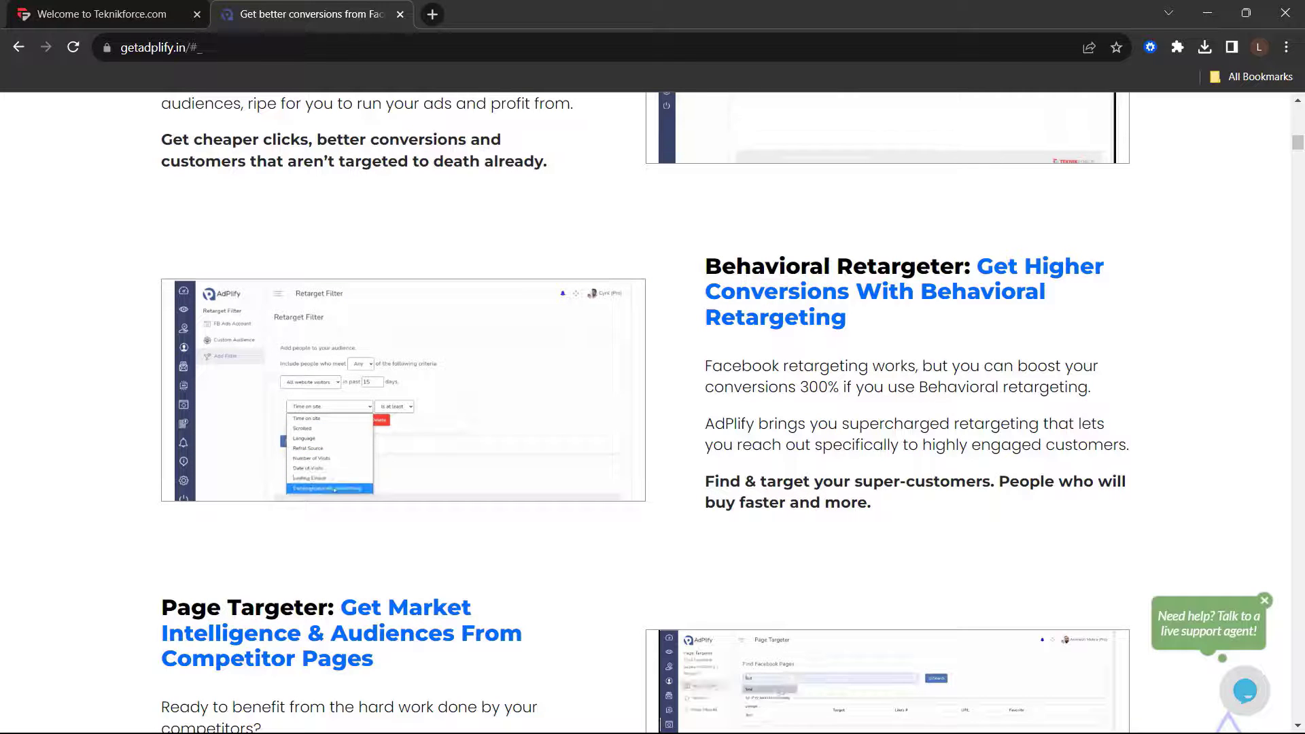
{"action": "scroll", "coordinate": [652, 408], "scroll_direction": "down", "scroll_amount": 5}
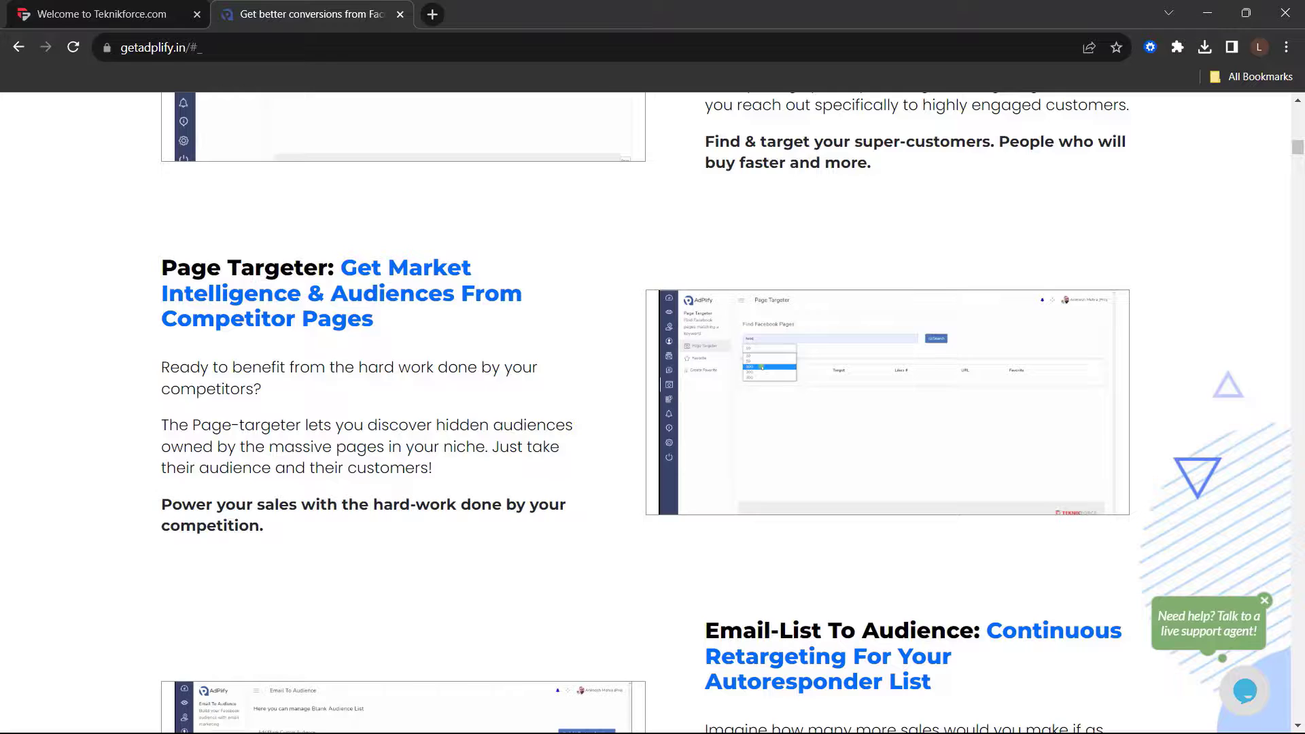
{"action": "scroll", "coordinate": [653, 408], "scroll_direction": "down", "scroll_amount": 6}
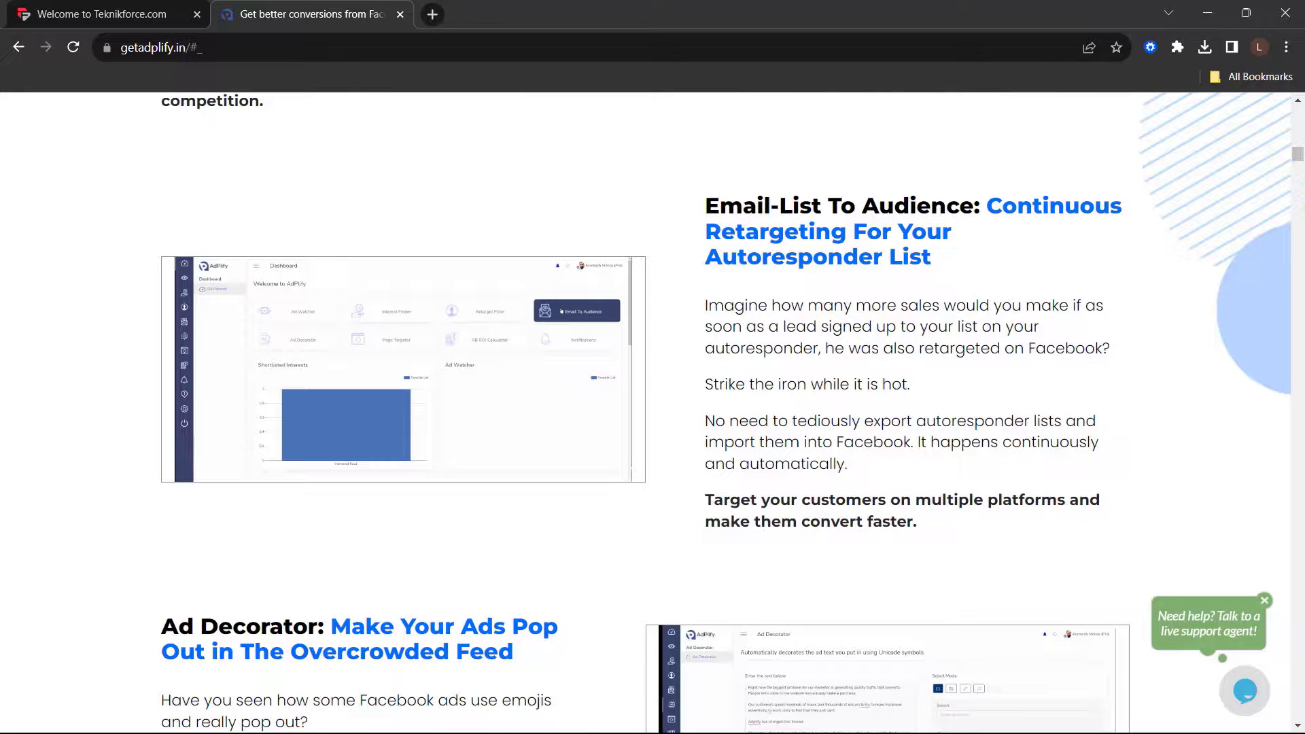
{"action": "scroll", "coordinate": [653, 408], "scroll_direction": "down", "scroll_amount": 7}
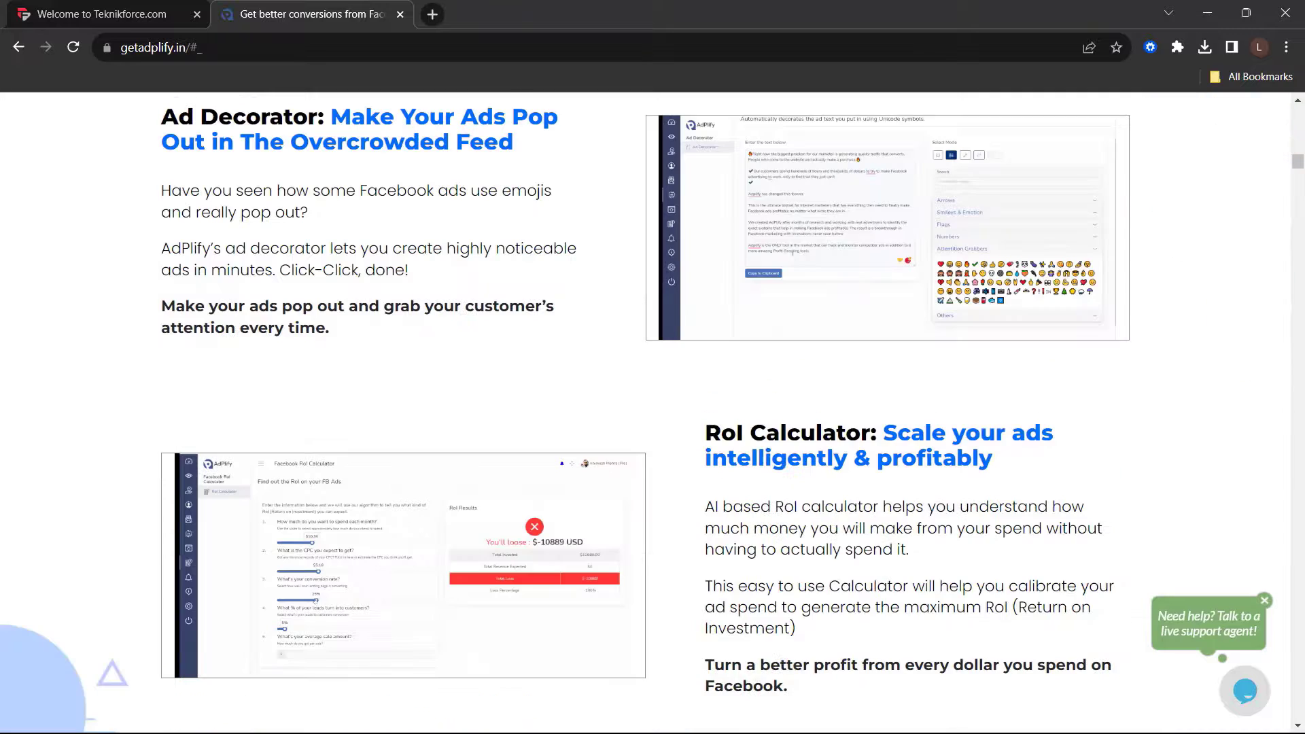
{"action": "key", "text": "Home"}
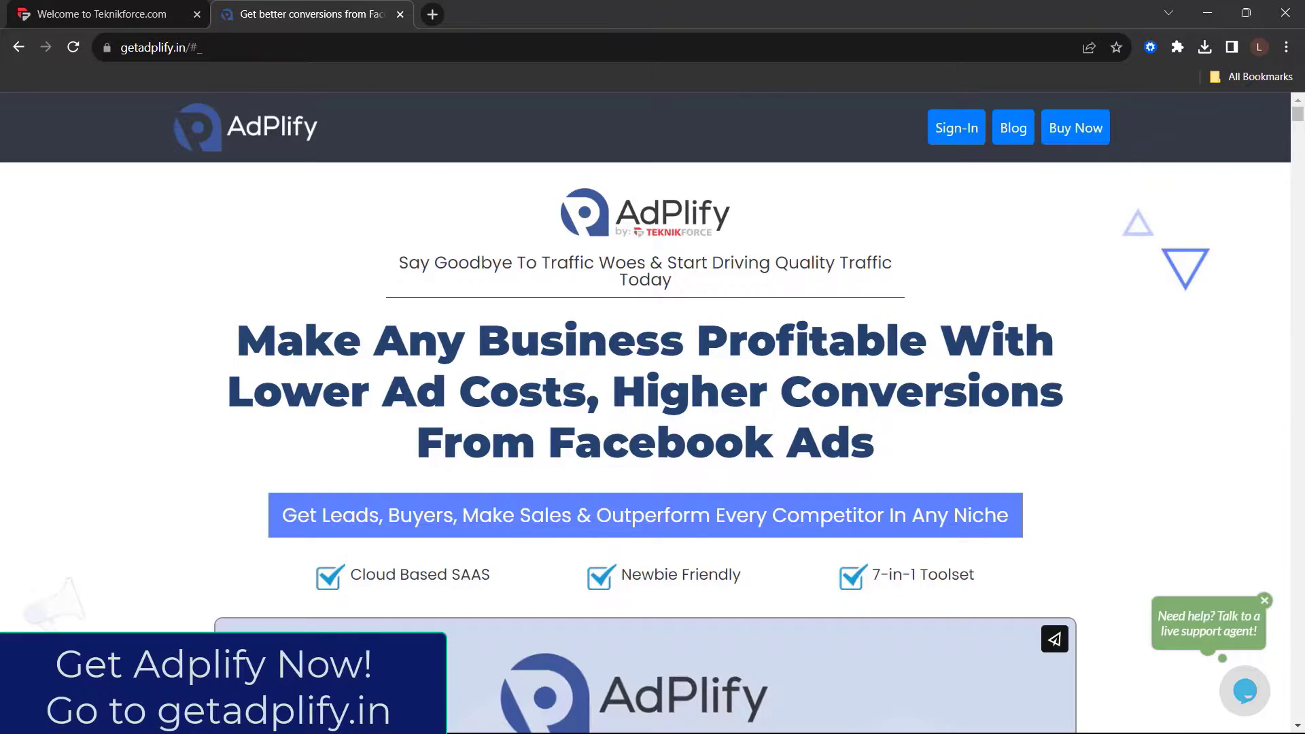